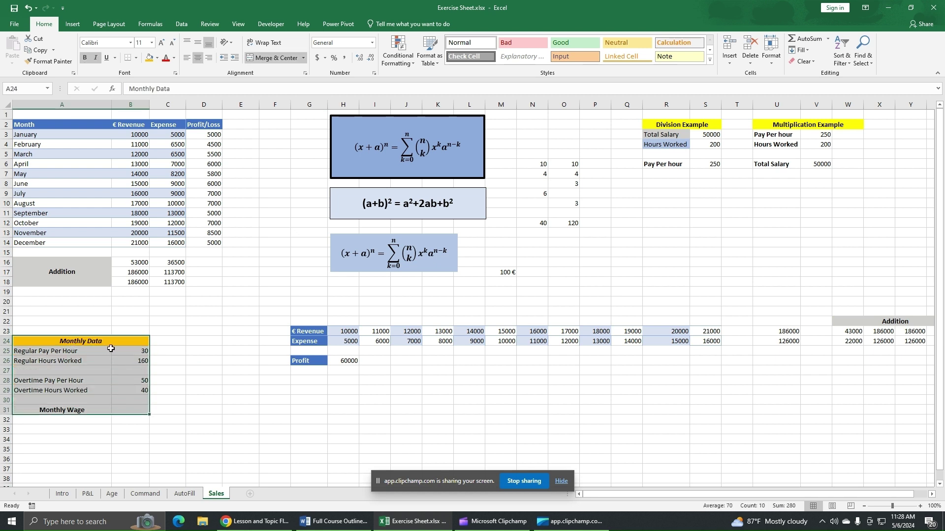
- Review the regular and overtime pay rates and hours worked in the Monthly Data table
click(199, 373)
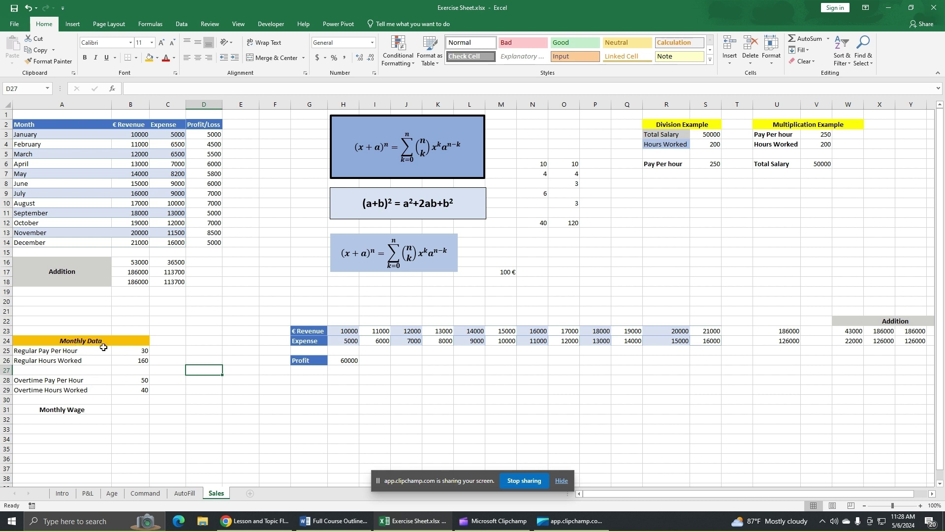
click(131, 353)
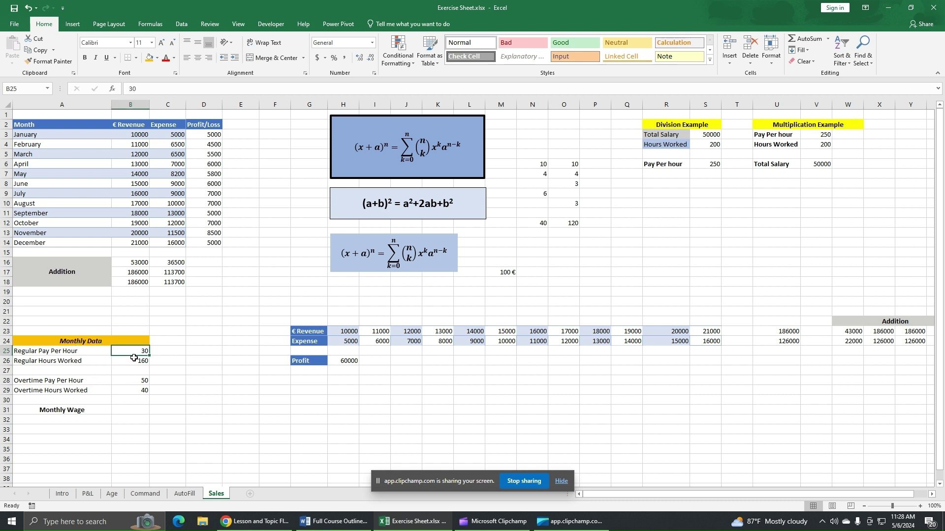
click(45, 352)
click(130, 353)
click(123, 382)
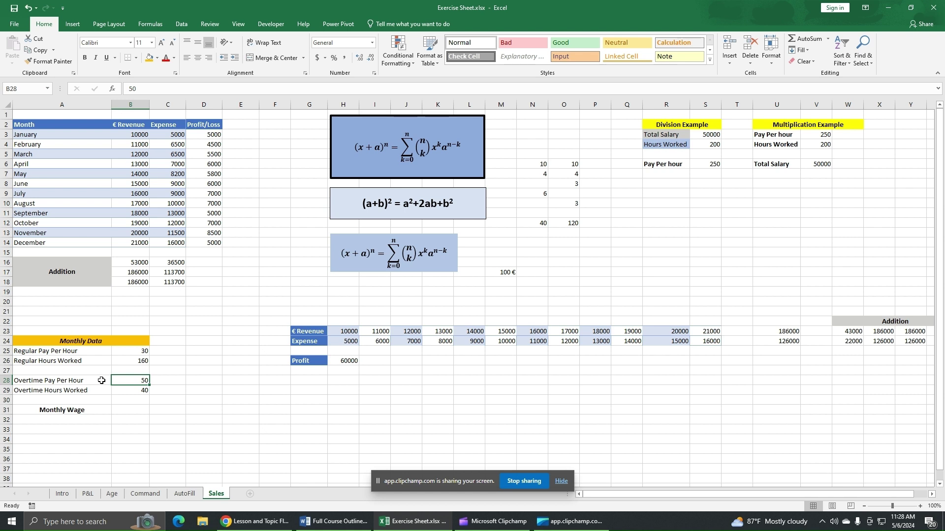
click(103, 381)
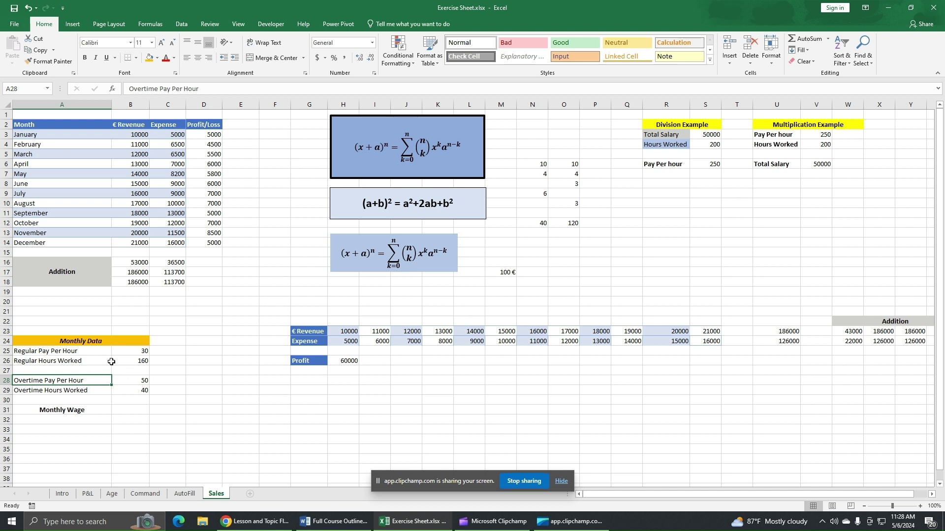
click(126, 362)
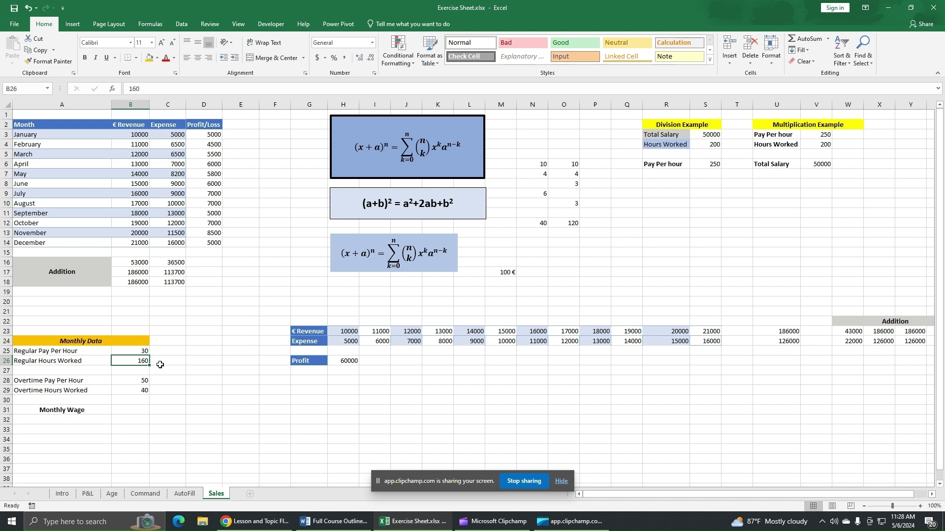
- Enter the regular-hours scratch values 8, 40 and 160 in cells D26 to D28
click(197, 361)
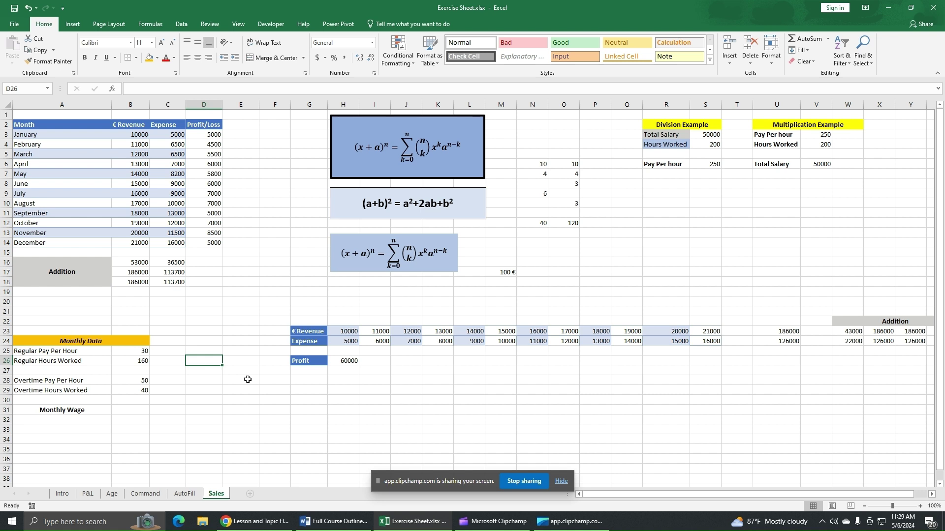
text(8)
key(Return)
text(40)
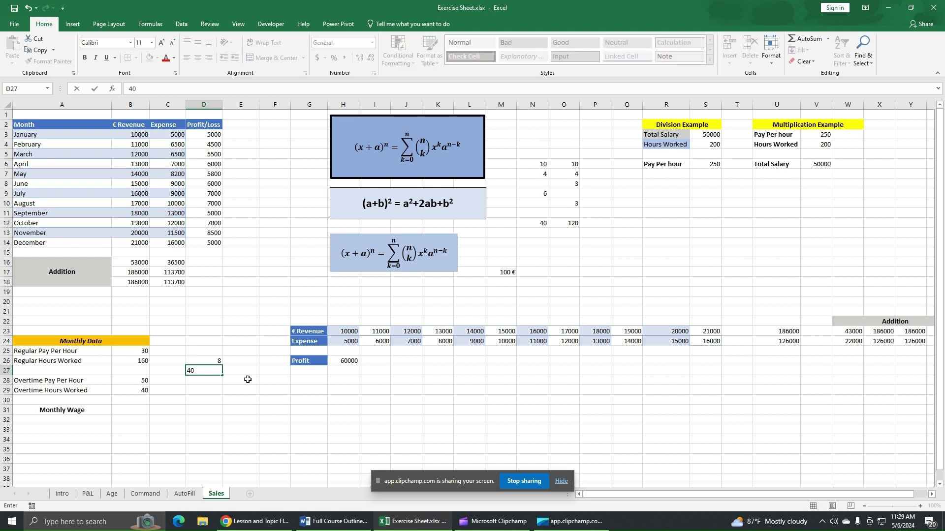
key(Return)
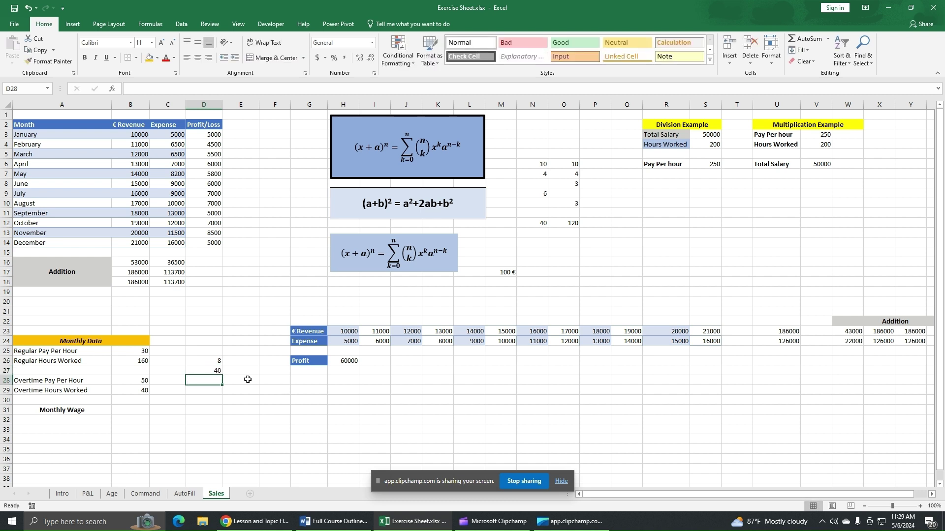
text(160)
key(Return)
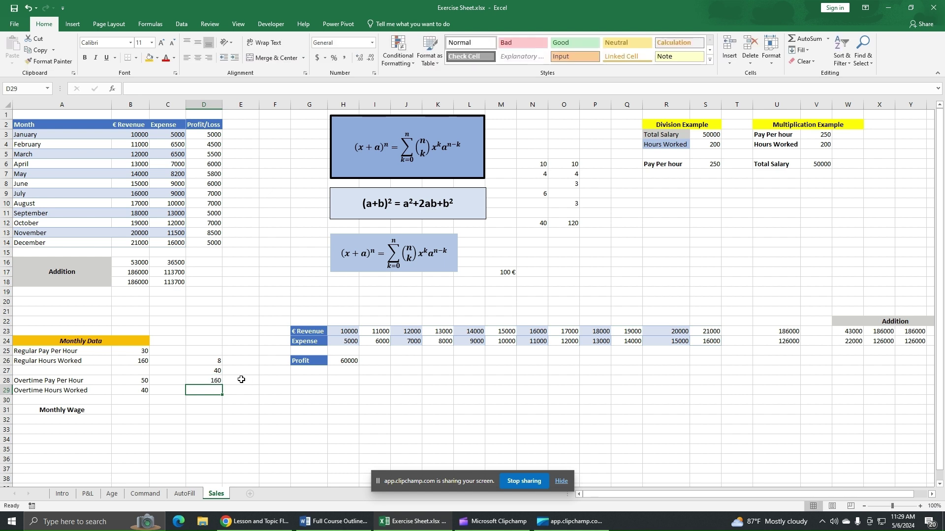
- Clear the scratch values from cells D26 to D28 beside the regular hours
click(147, 361)
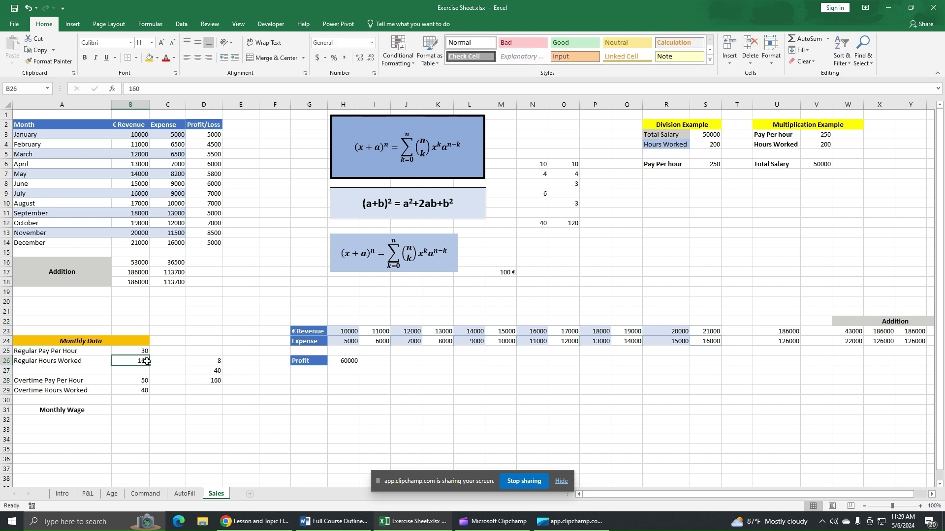
drag(214, 361, 215, 378)
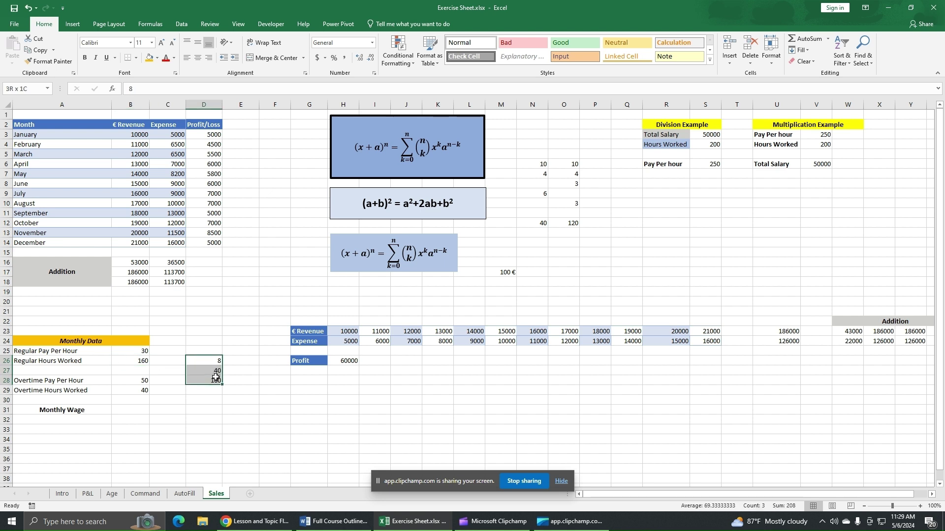
right_click(215, 379)
click(257, 282)
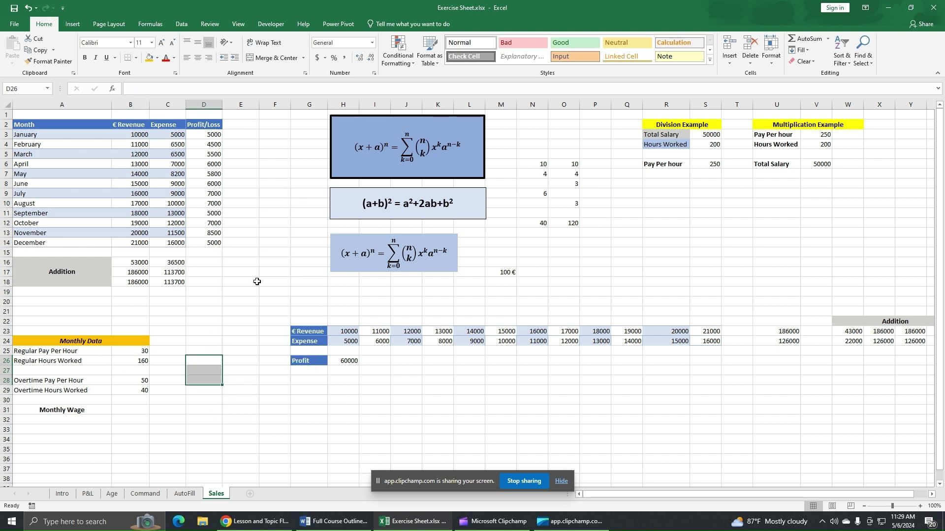
- Enter the overtime-hours scratch values 2, 10 and 40 in cells D29 to D31
click(135, 390)
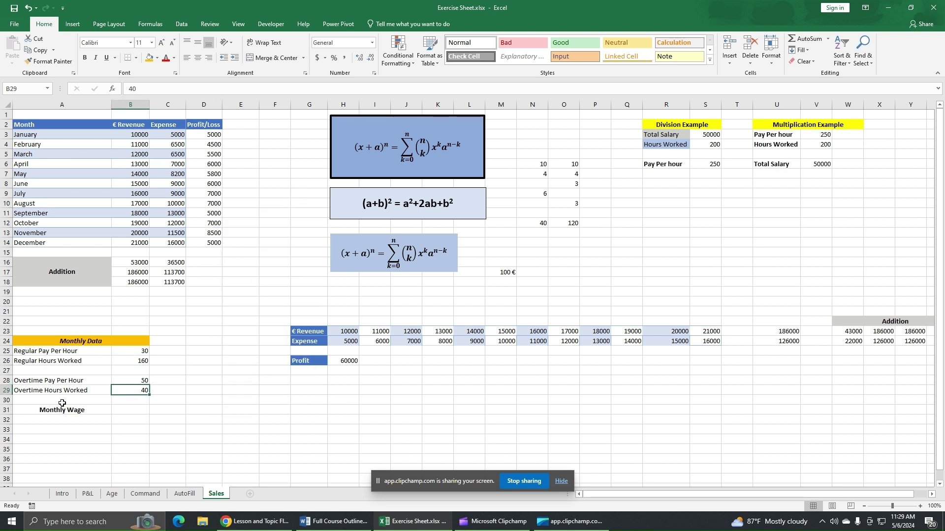
click(194, 389)
text(2)
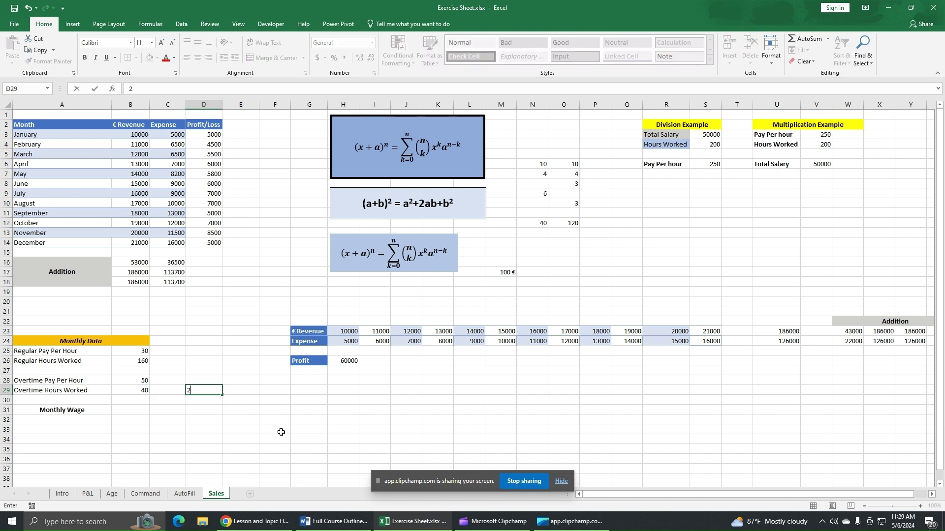
key(Return)
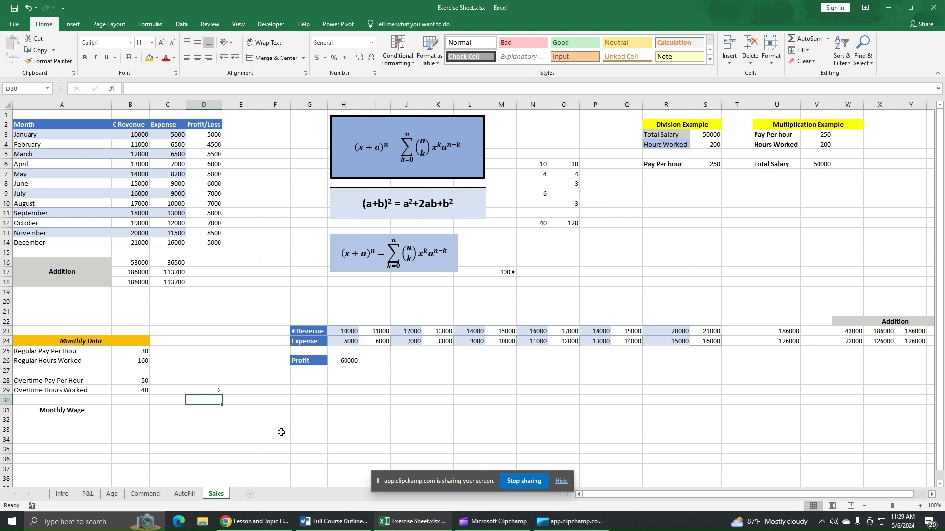
text(10)
key(Return)
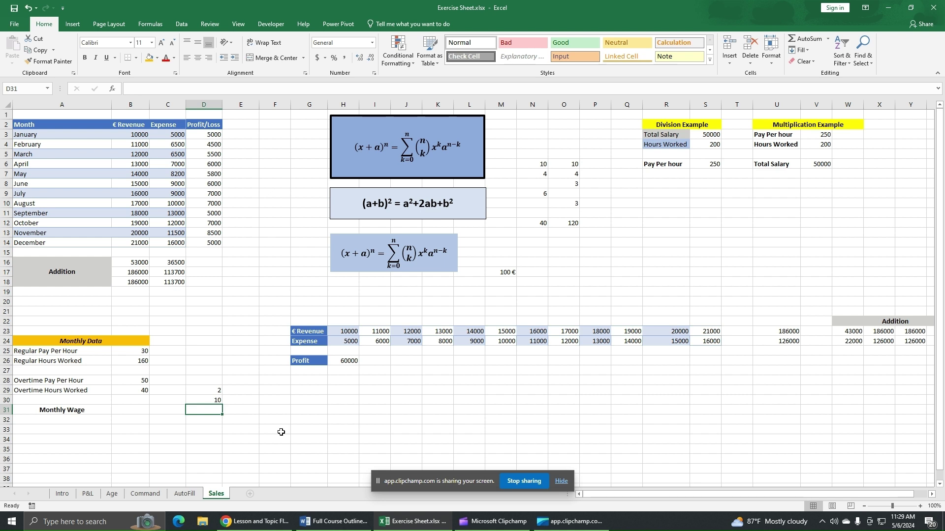
text(40)
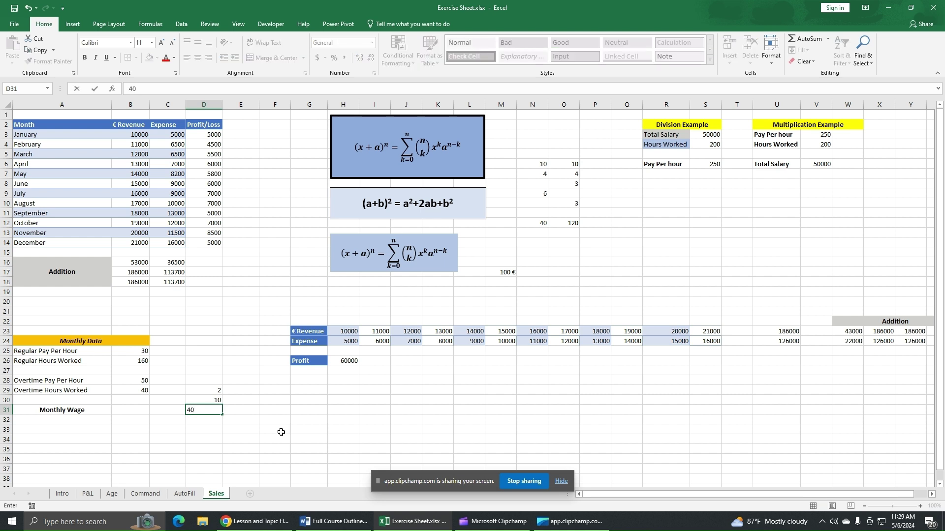
click(281, 432)
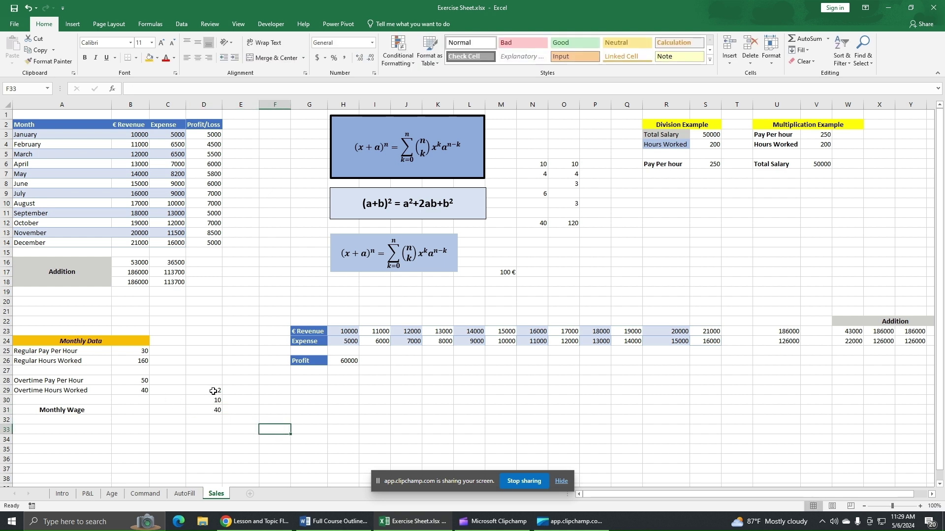
- Clear the contents of cells D29 to D31 beside the overtime hours
drag(213, 391, 215, 410)
right_click(215, 411)
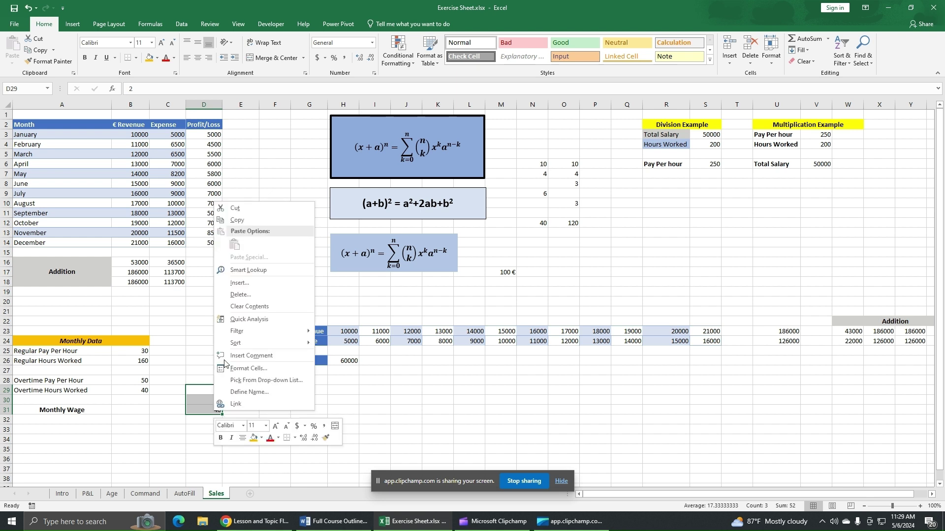
click(247, 308)
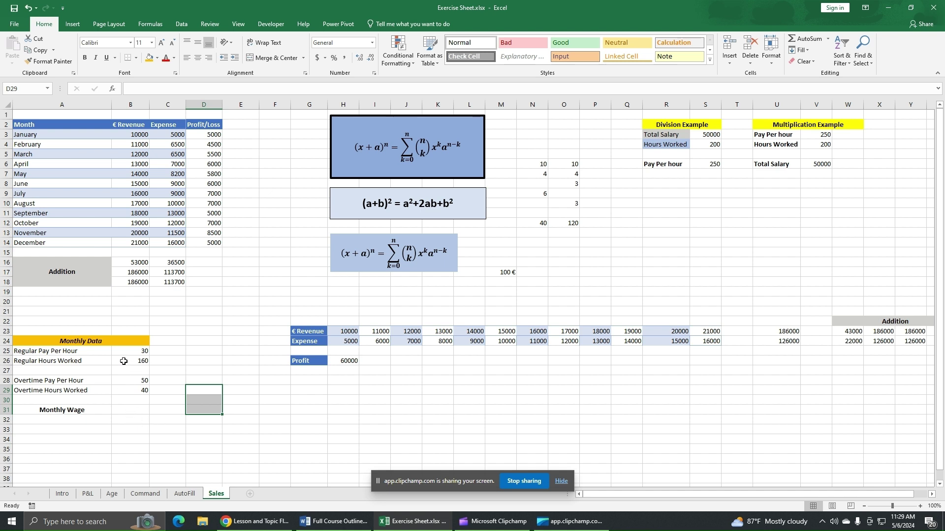
- Begin the Monthly Wage formula in B31 with regular pay per hour times regular hours in parentheses, =(B25*B26)
click(132, 410)
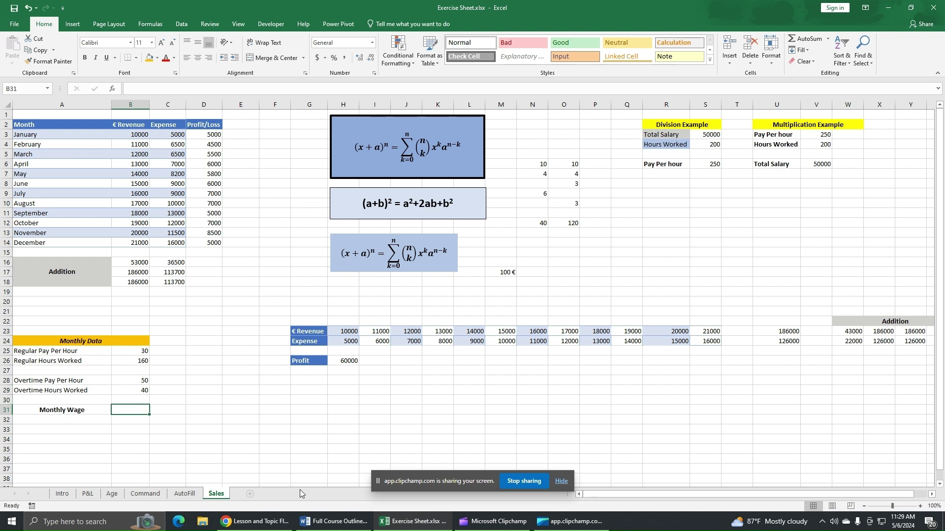
text(=)
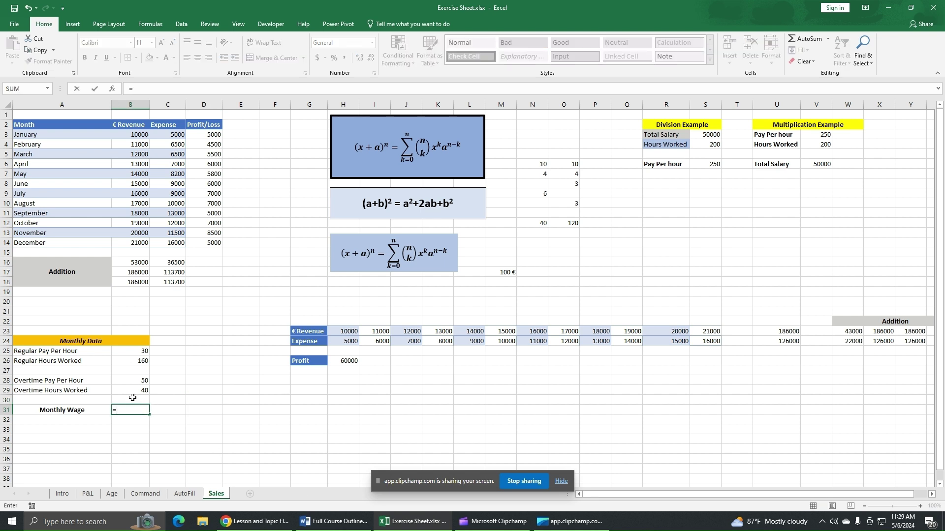
click(137, 352)
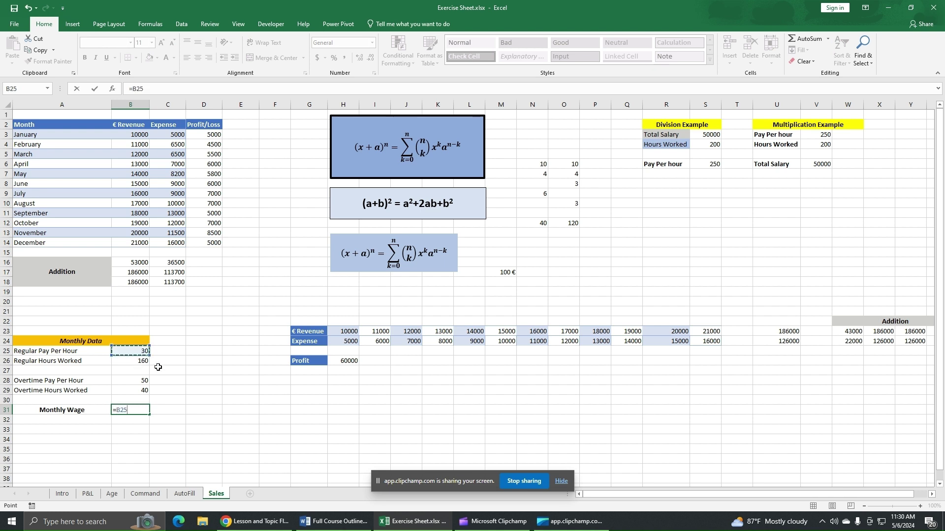
text(*)
click(136, 362)
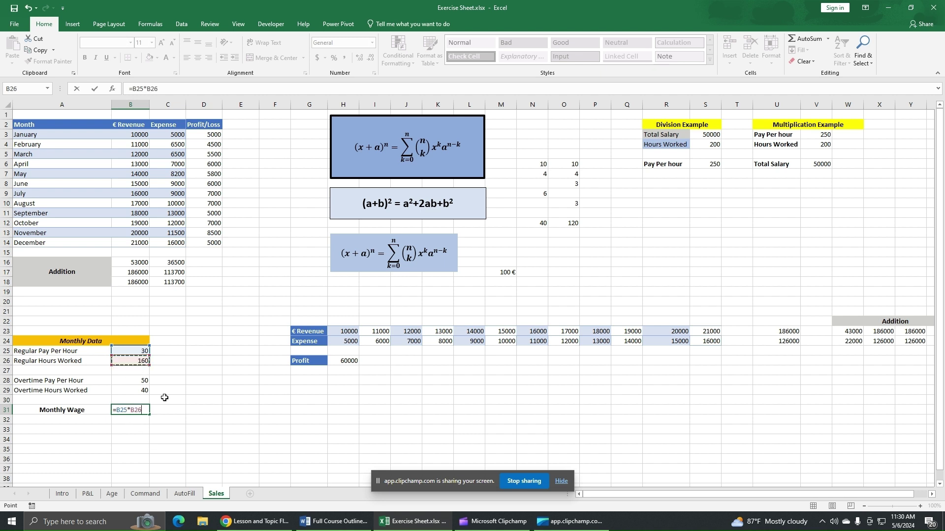
click(133, 89)
text(()
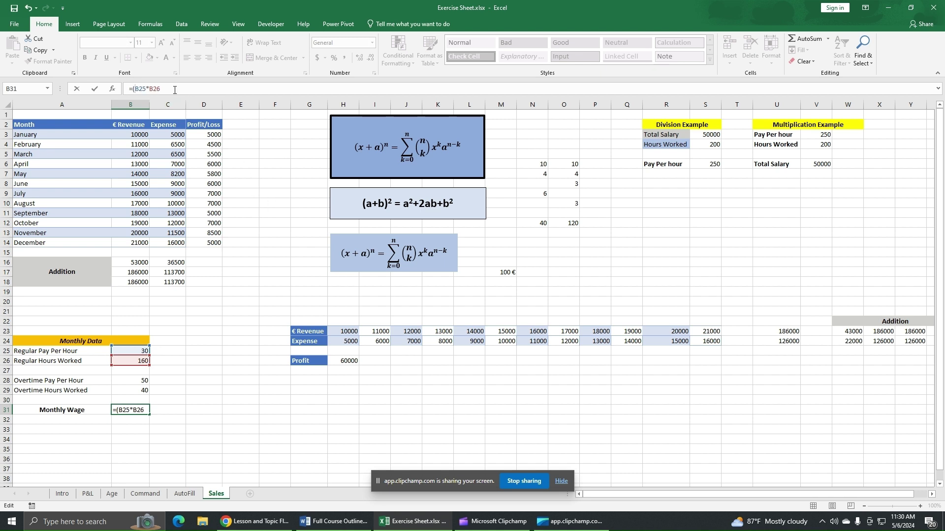
click(175, 90)
- Add the overtime pay product to complete the Monthly Wage formula as =(B25*B26)+(B28*B29)
text(+)
text(()
click(143, 381)
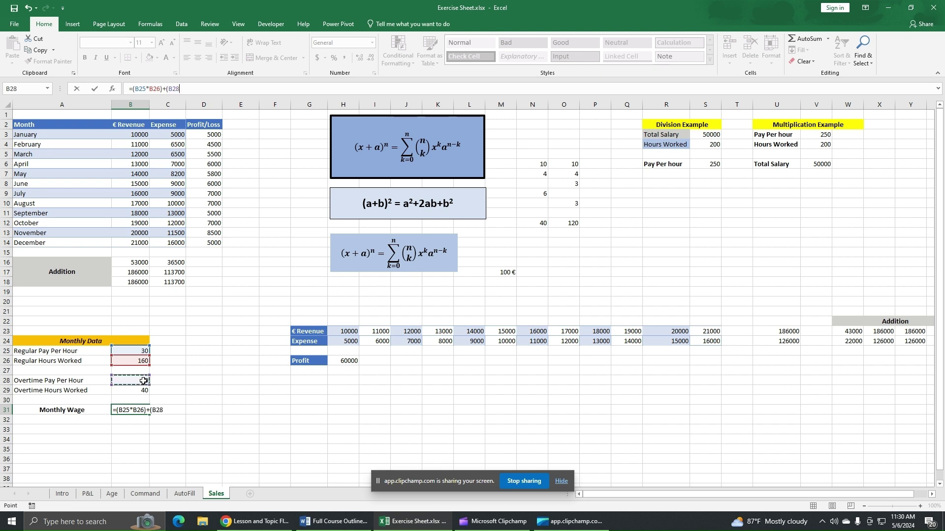
text(*)
click(143, 391)
text())
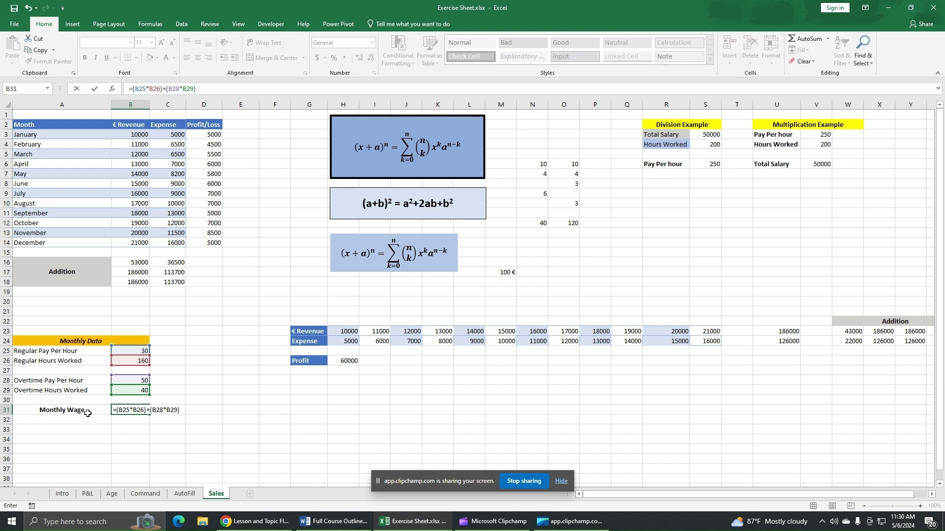
click(229, 91)
key(Return)
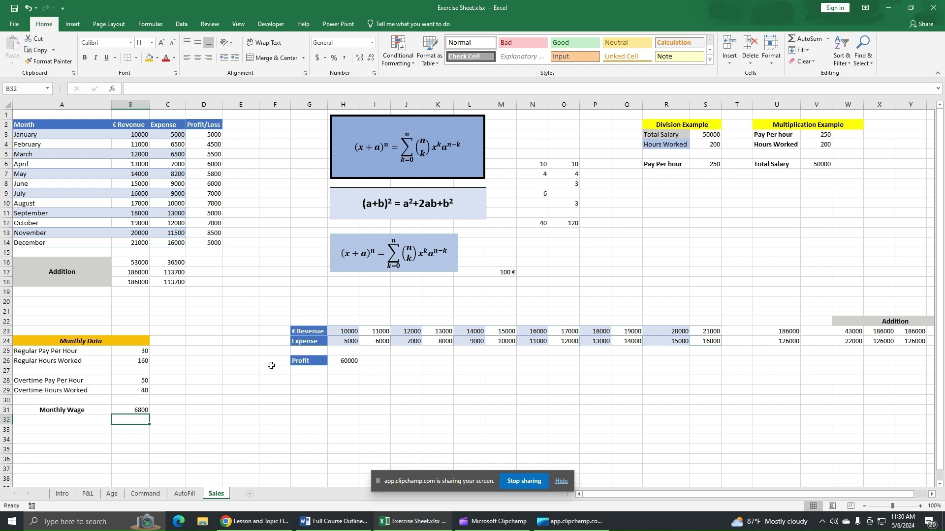
click(117, 411)
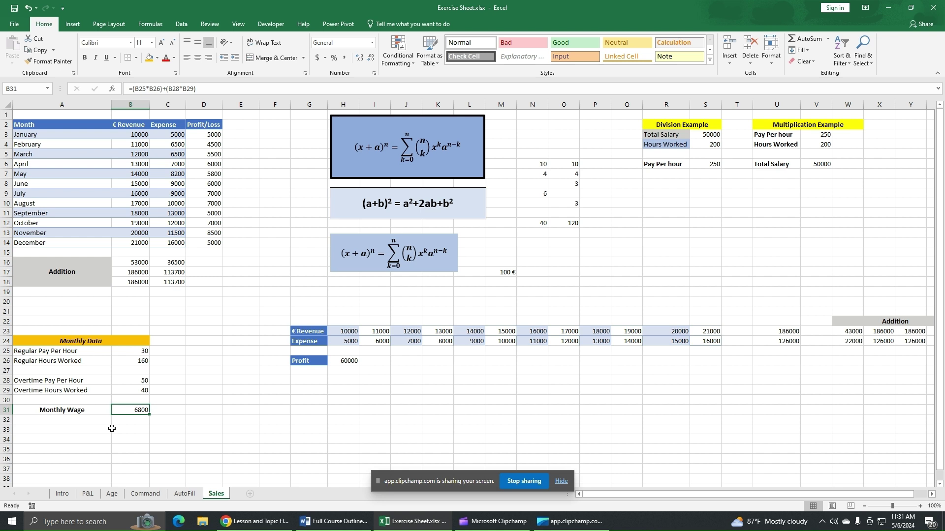
- Add the label "Daily Wage" in cell A34 below the Monthly Wage row
click(68, 439)
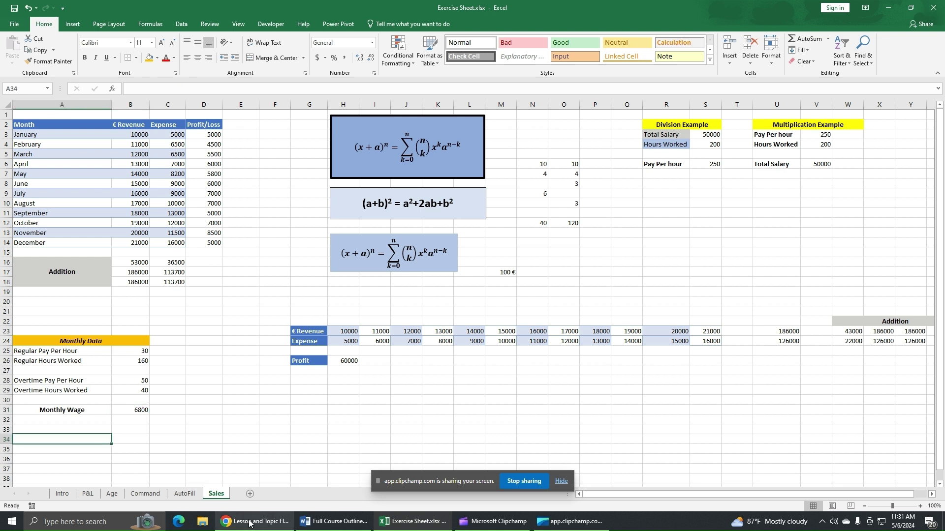
text(Da)
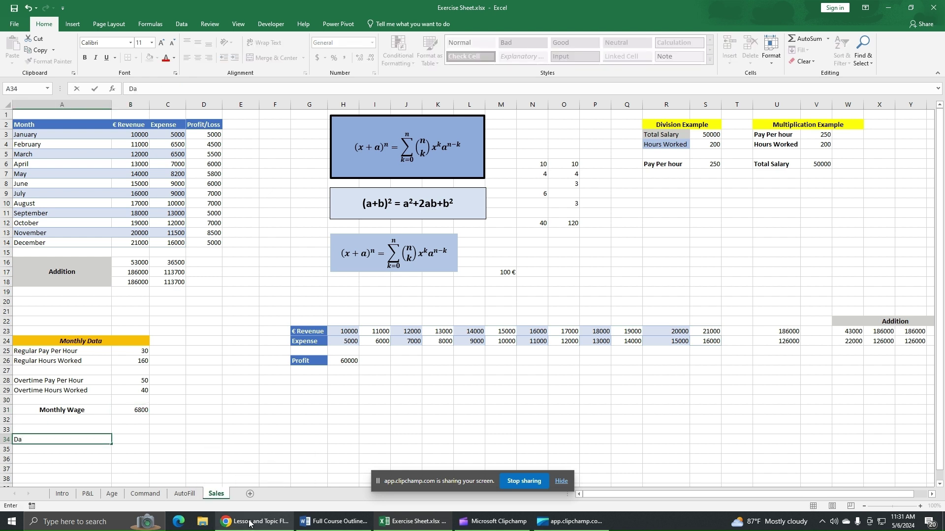
text(ily Wage)
key(Return)
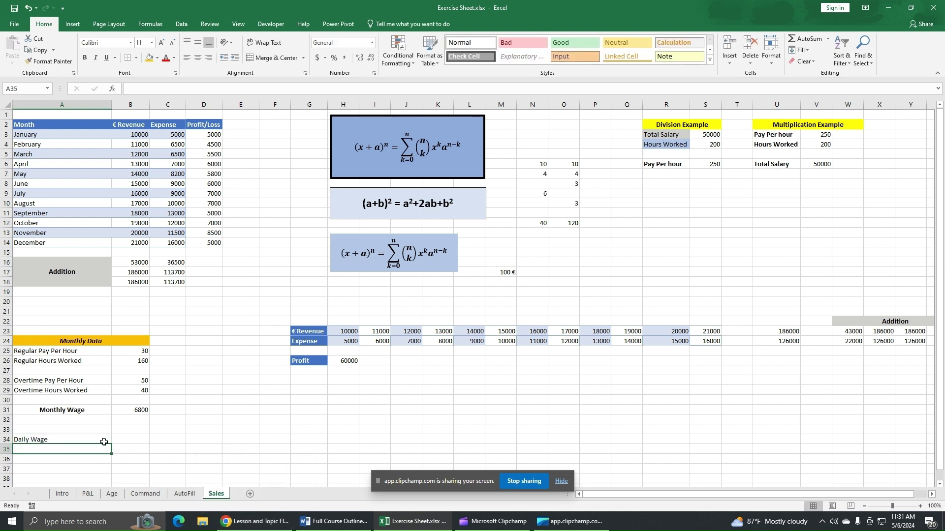
- Add the label "No of Days worked Monthly" in A33 above Daily Wage and enter 20 in B33
key(Up)
key(Up)
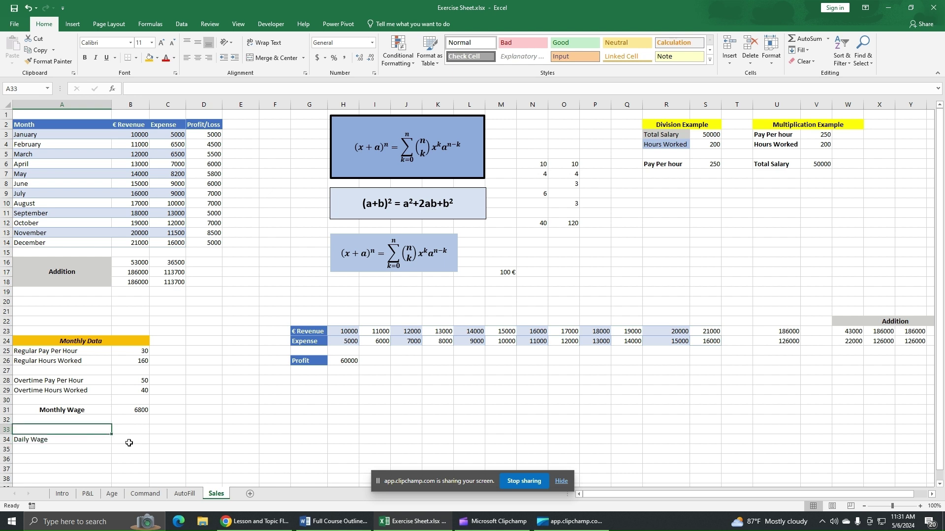
text(No)
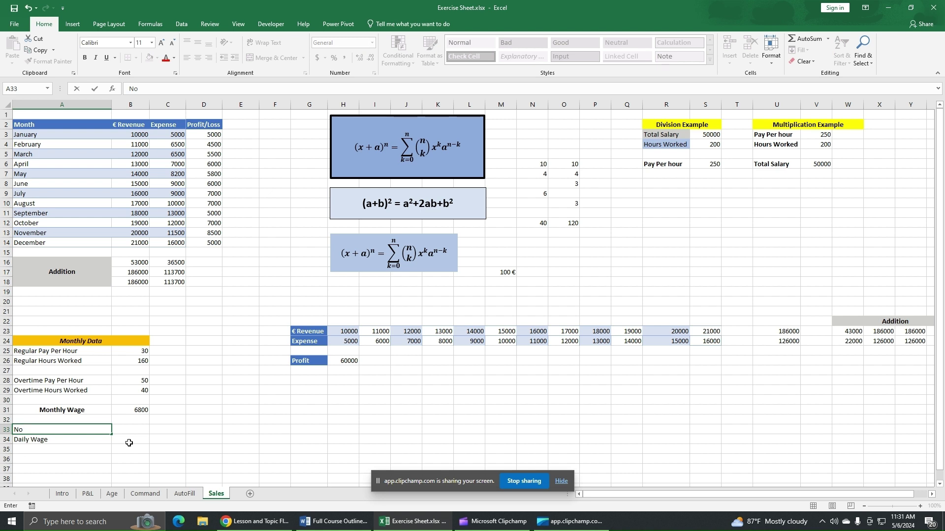
text( of Days worked Mont)
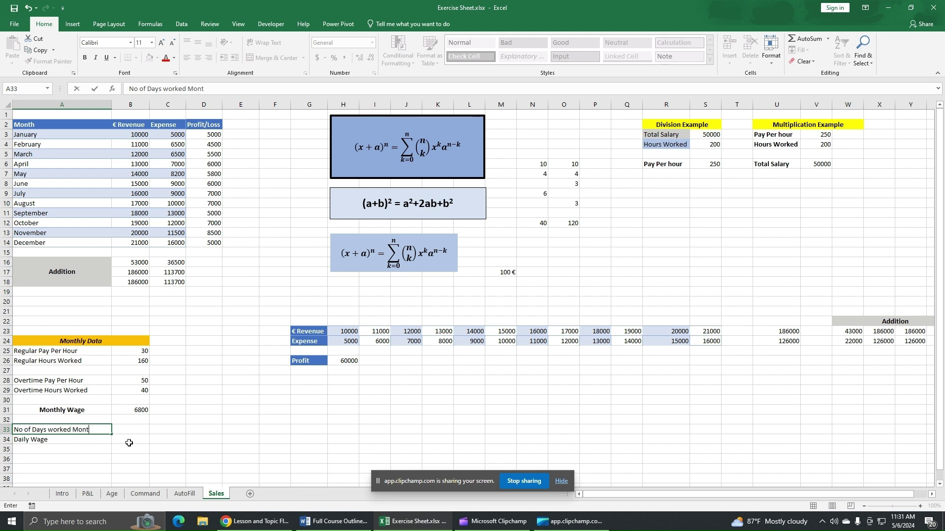
text(hly)
key(Tab)
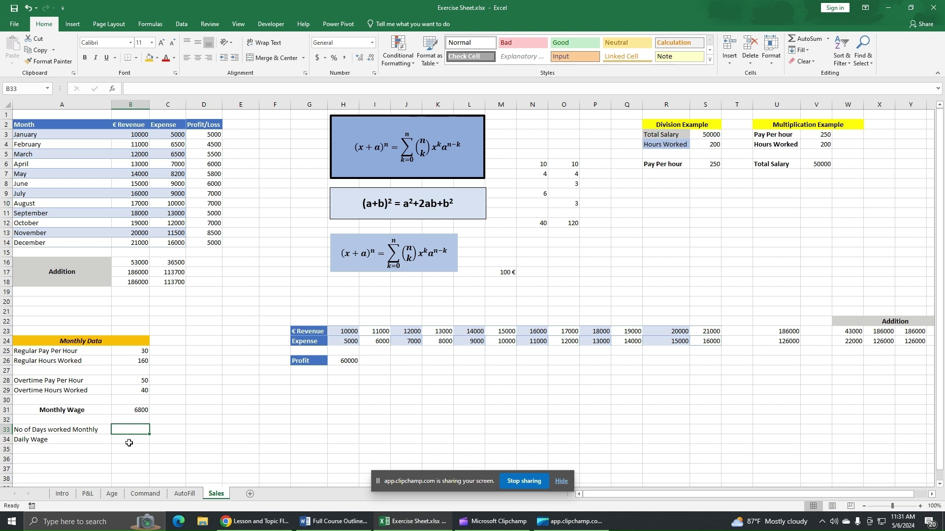
text(20)
key(Return)
click(145, 428)
click(189, 430)
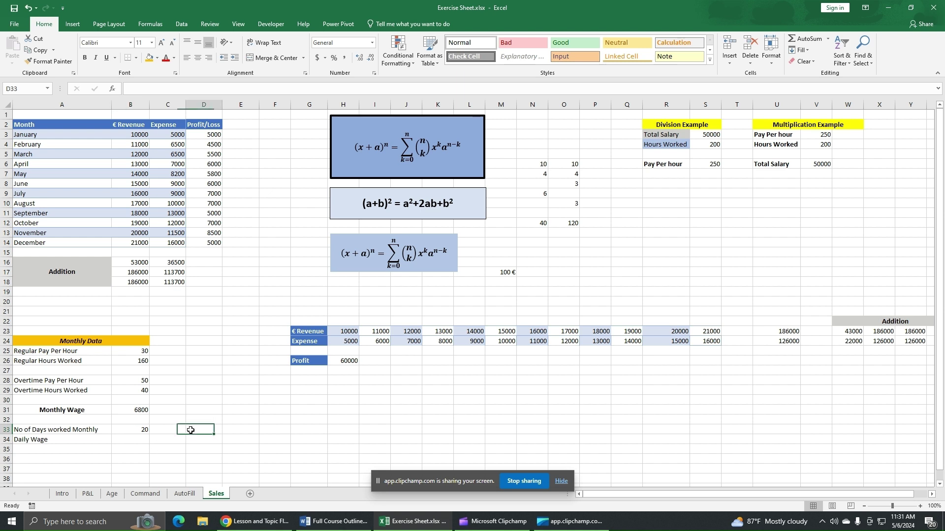
click(136, 431)
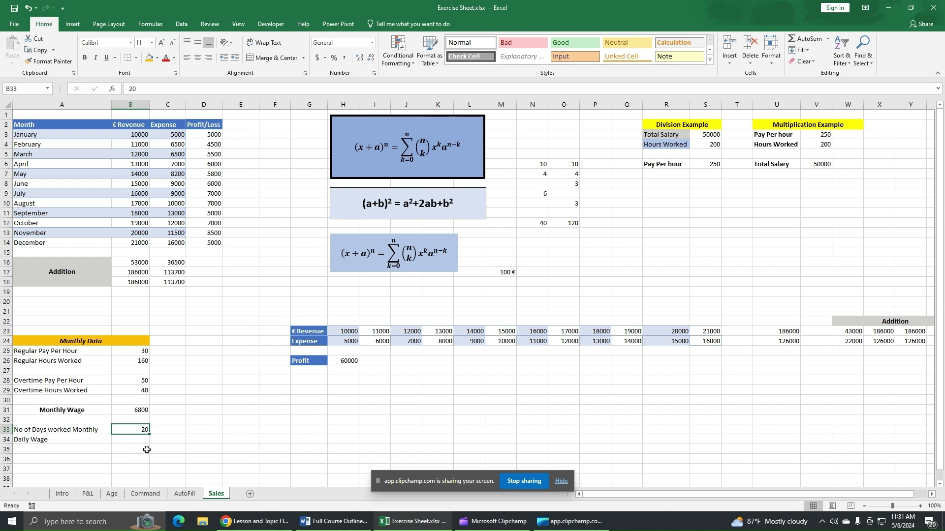
- Calculate the Daily Wage in B34 by dividing the monthly wage by the days worked, =B31/B33
click(134, 441)
text(=)
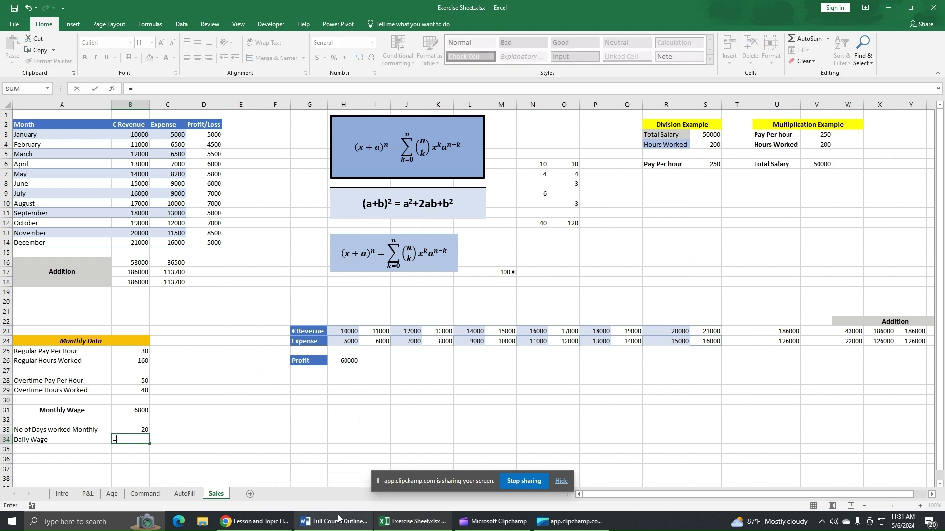
click(133, 408)
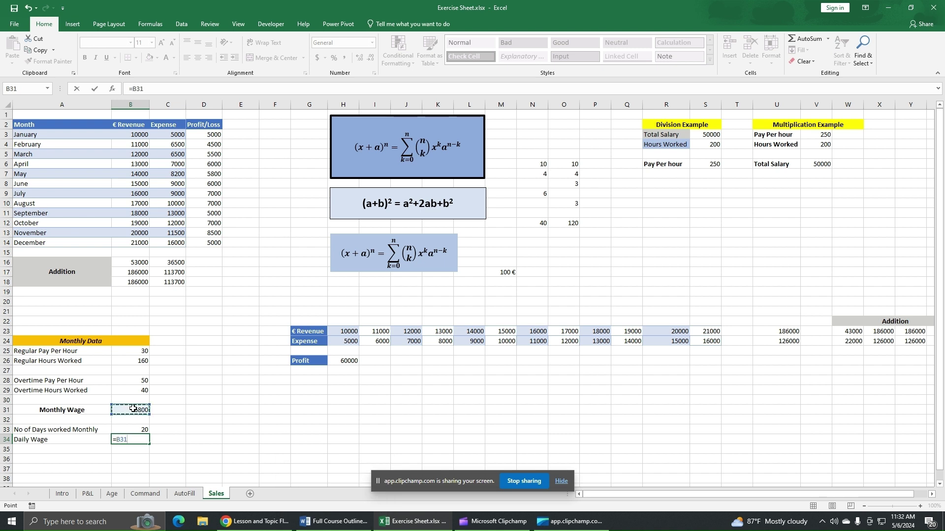
text(/)
click(136, 430)
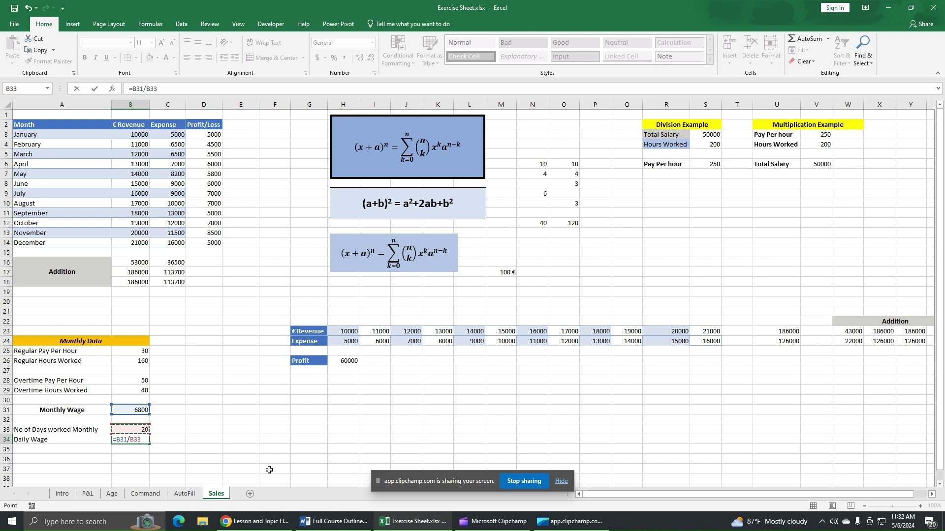
key(Return)
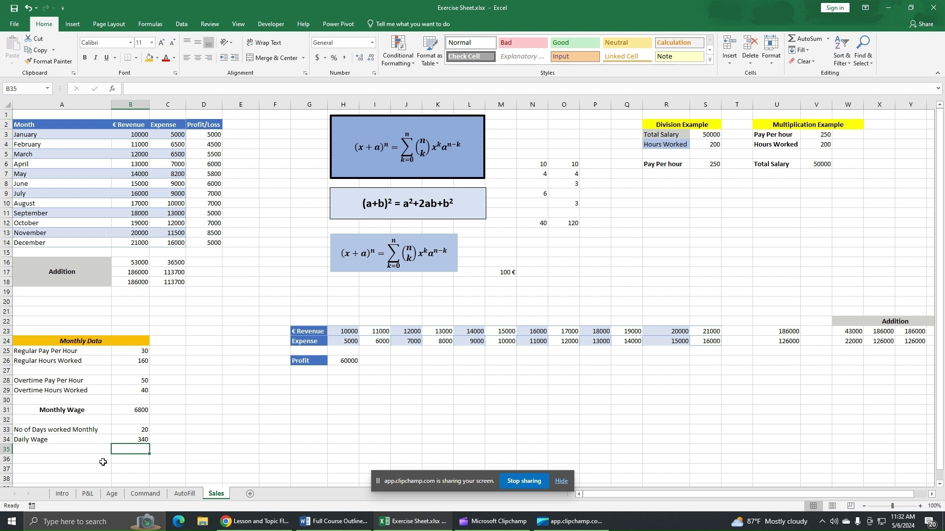
- Add the label "Weekly Wage" in cell A37 below the Daily Wage row
click(53, 468)
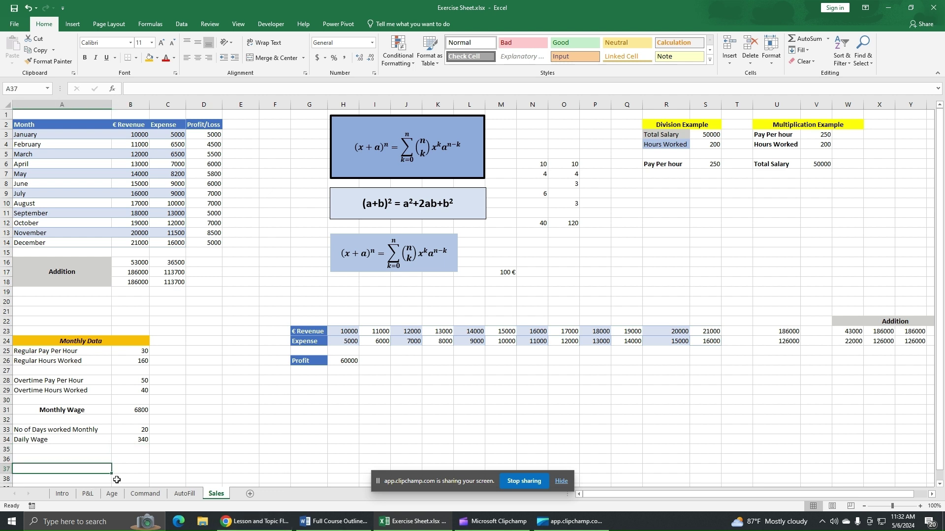
text(Wee)
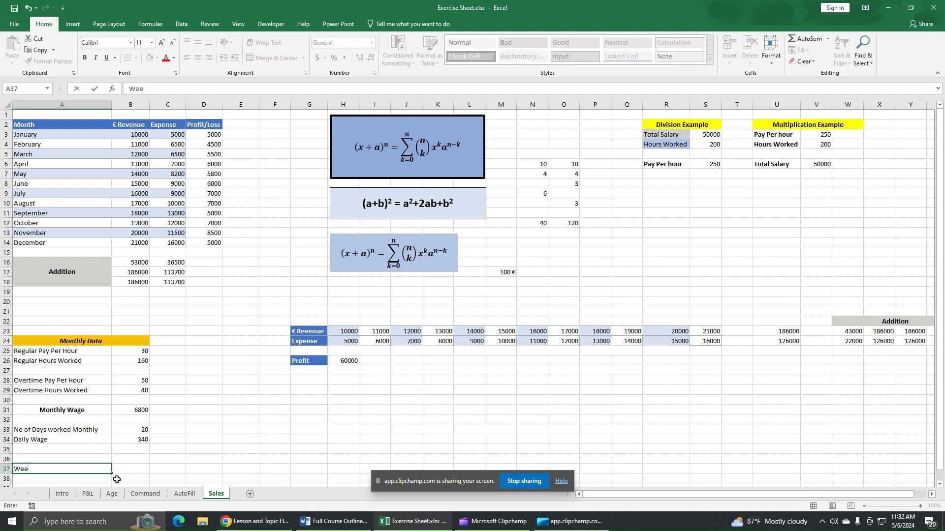
text(kly Wage)
- Add the label "No of weeks worked monthly" in A36 and enter 4 in B36
key(Up)
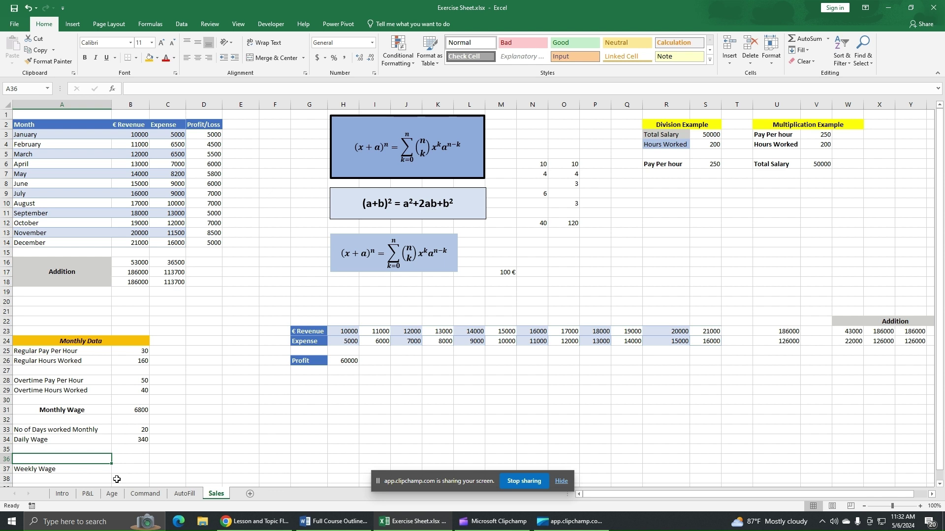
text(No)
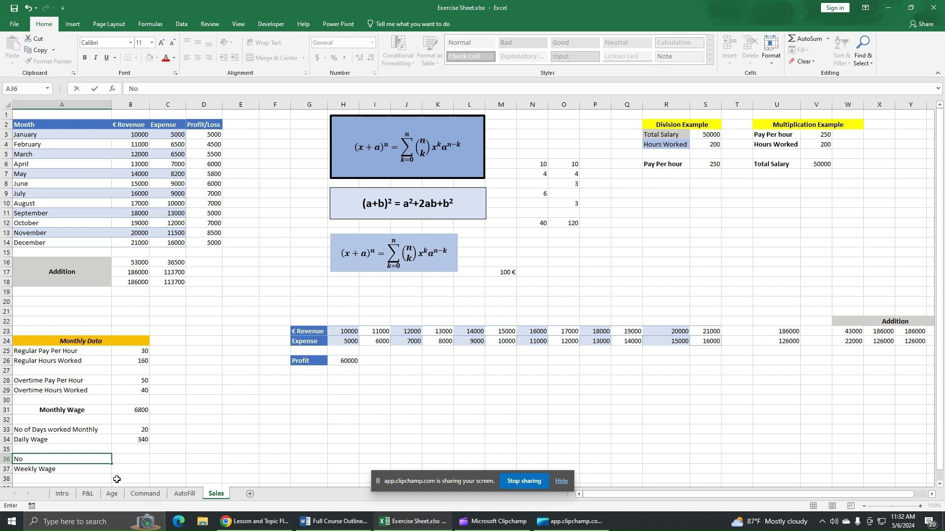
text( of weeks worked )
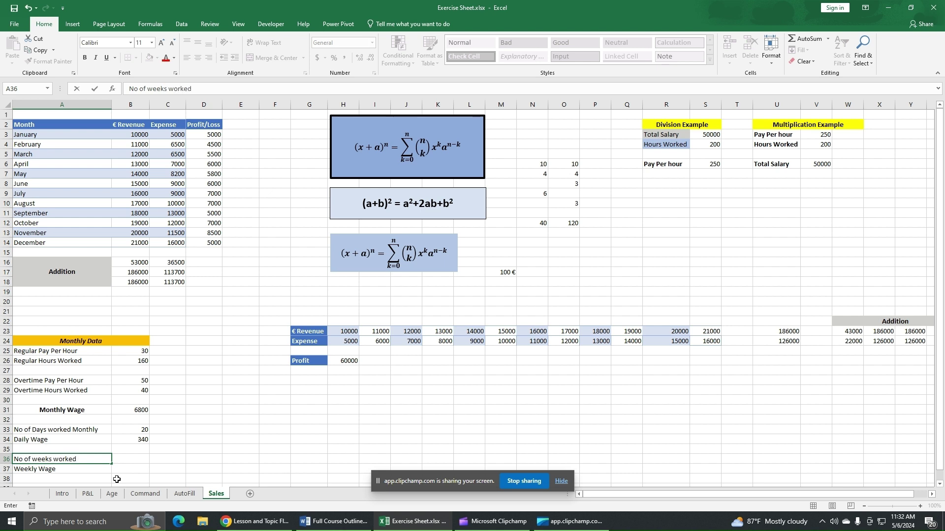
text(monthly)
key(Tab)
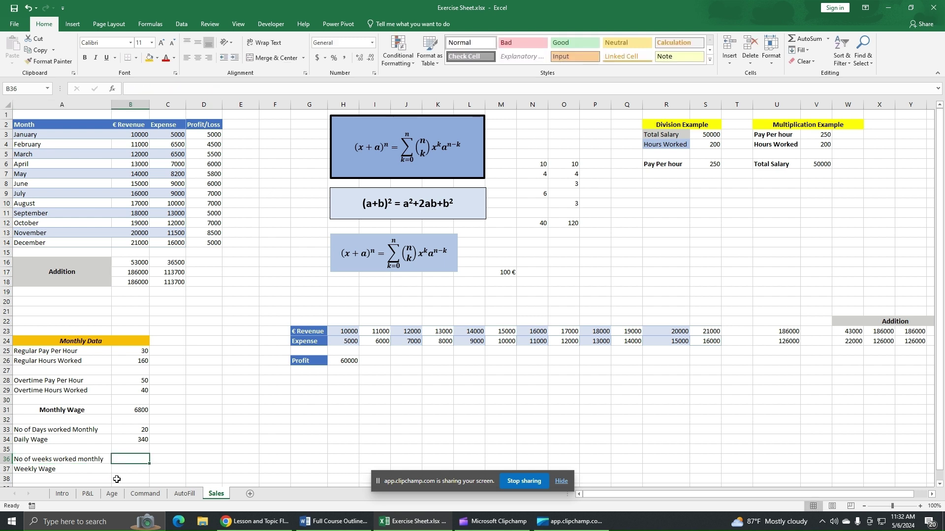
text(4)
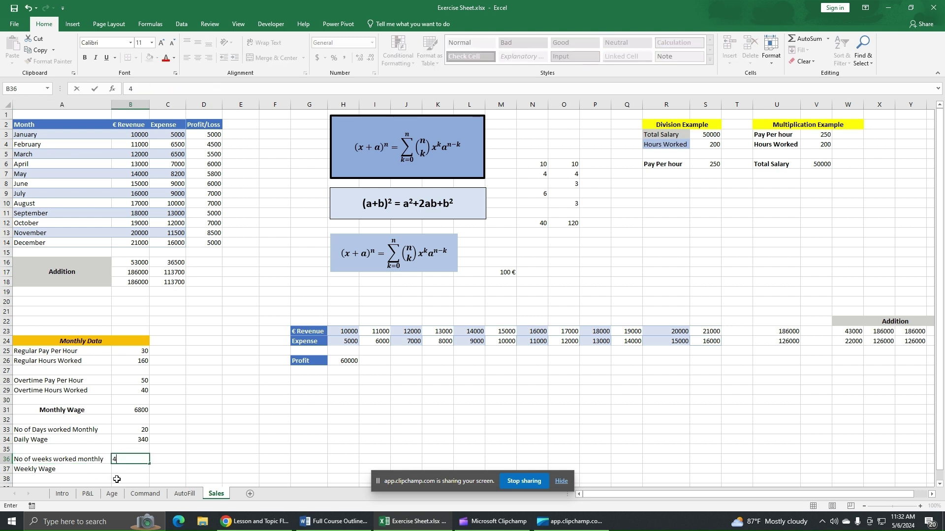
key(Return)
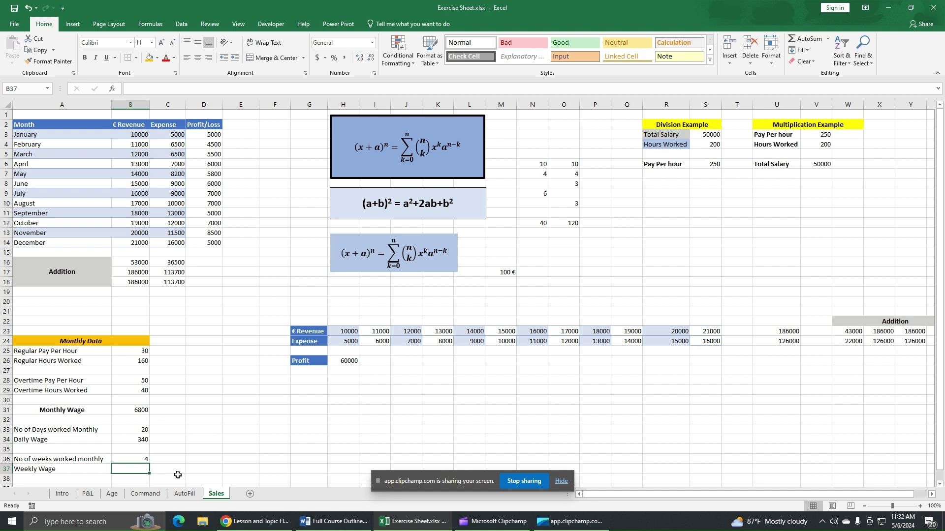
- Calculate the Weekly Wage in B37 by dividing the monthly wage by the weeks worked, =B31/B36
text(=)
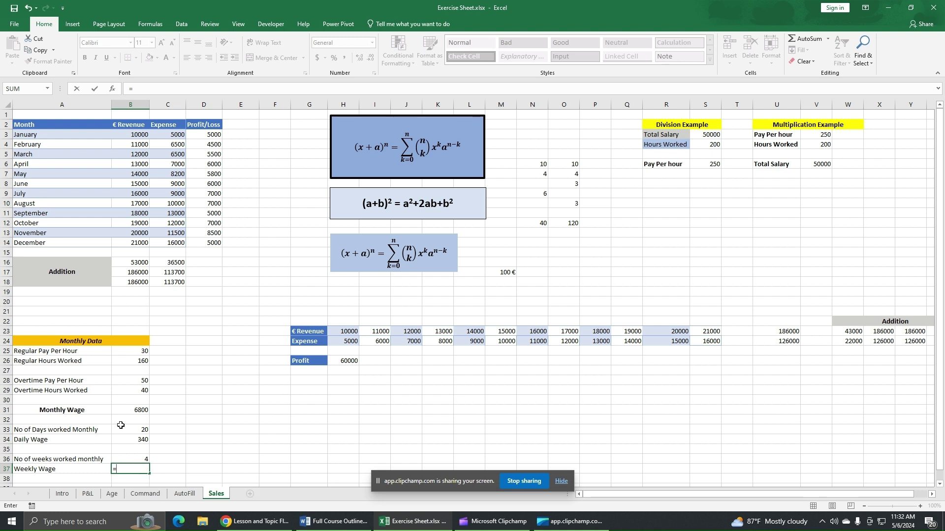
click(118, 410)
text(/)
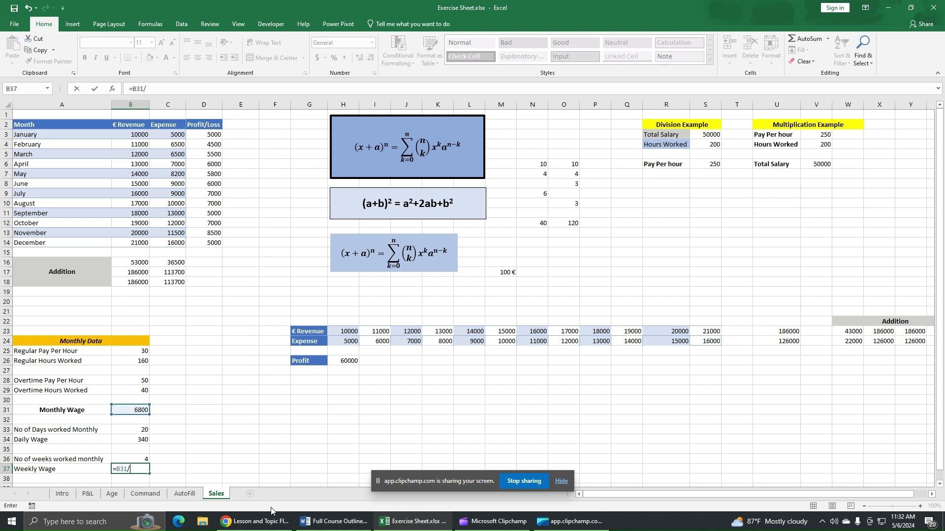
click(124, 459)
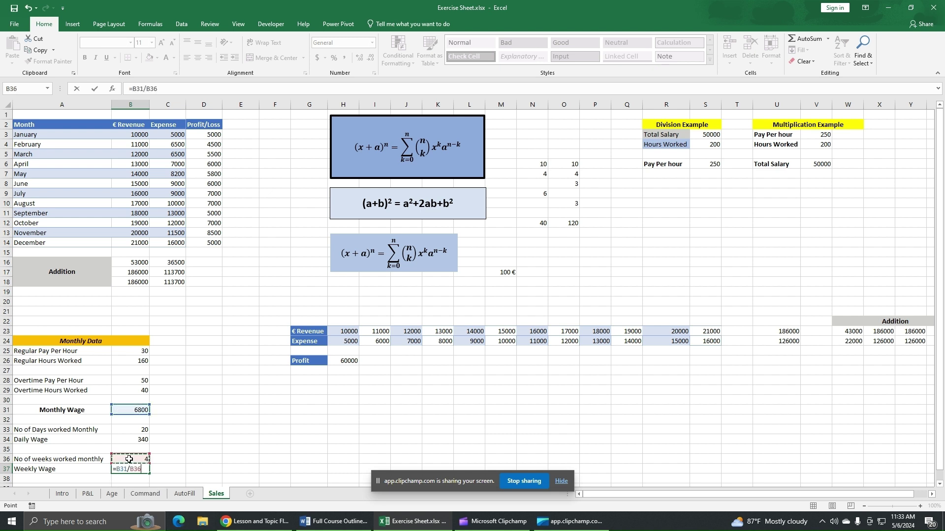
key(Return)
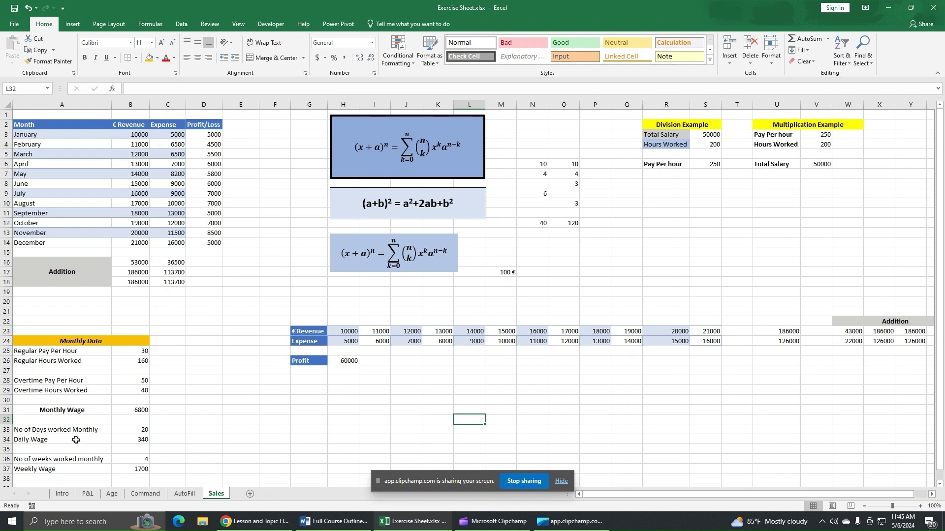
- Begin an alternative Daily Wage formula in C34 with regular pay per hour times regular hours, =B25*B26
click(143, 441)
click(170, 441)
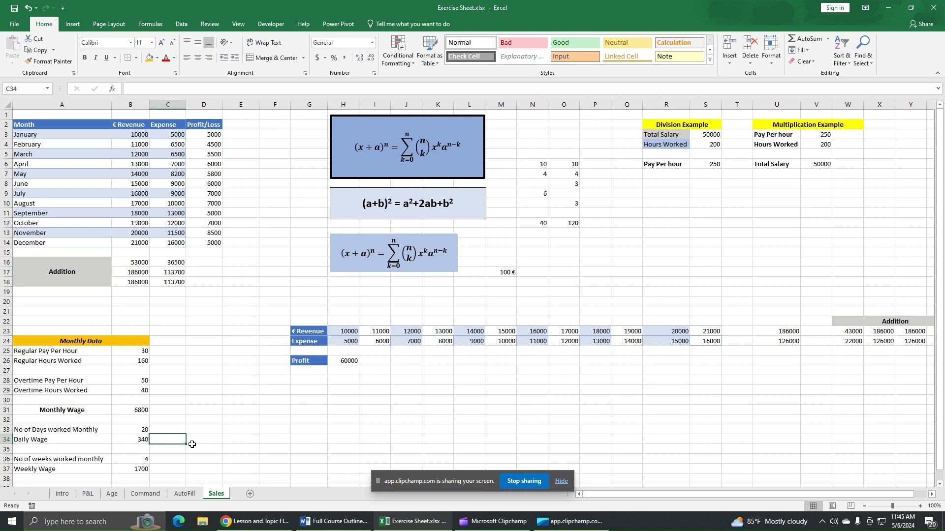
click(136, 441)
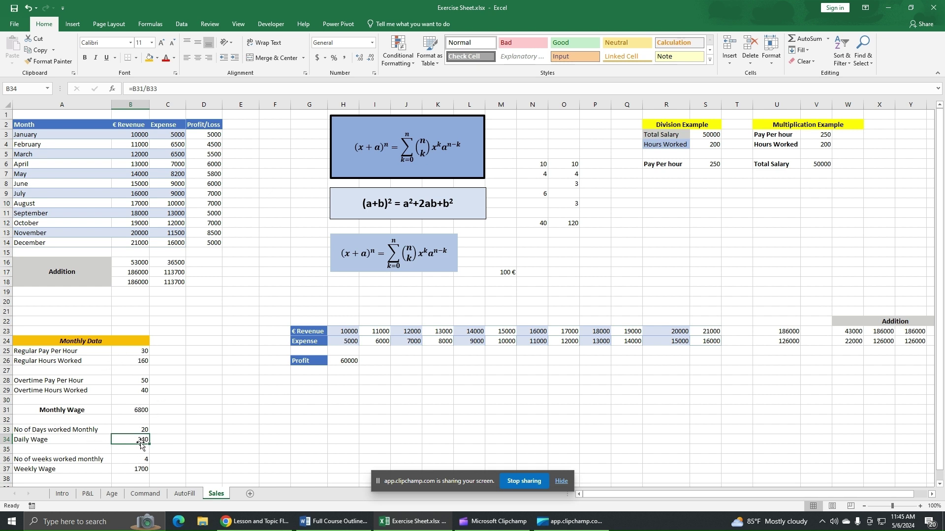
click(165, 441)
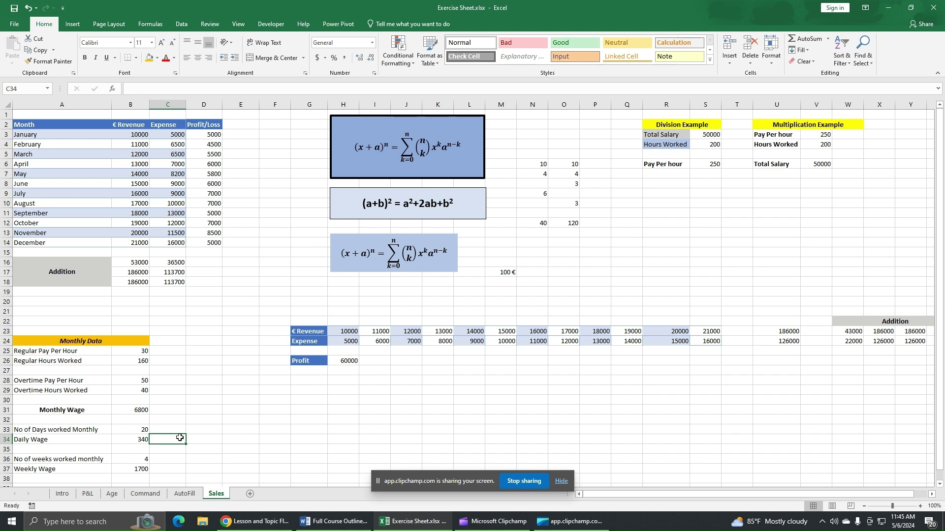
text(=)
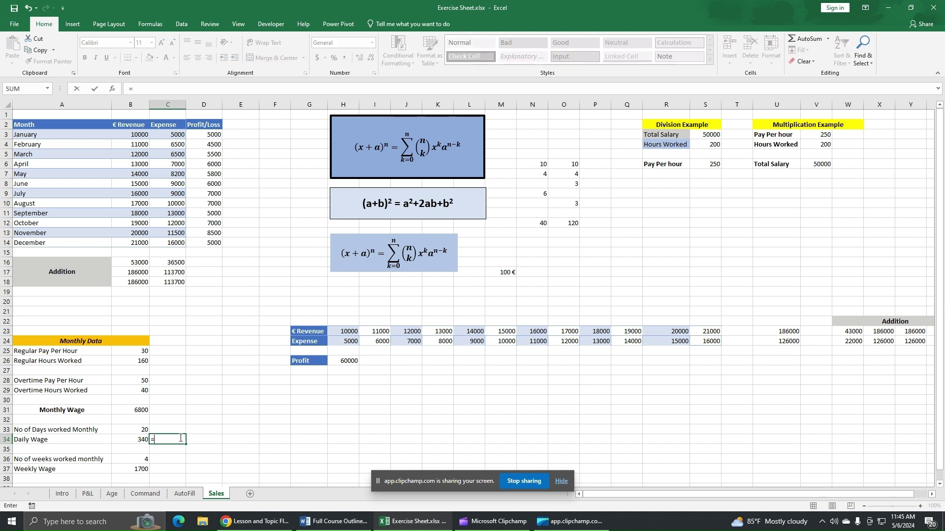
click(141, 352)
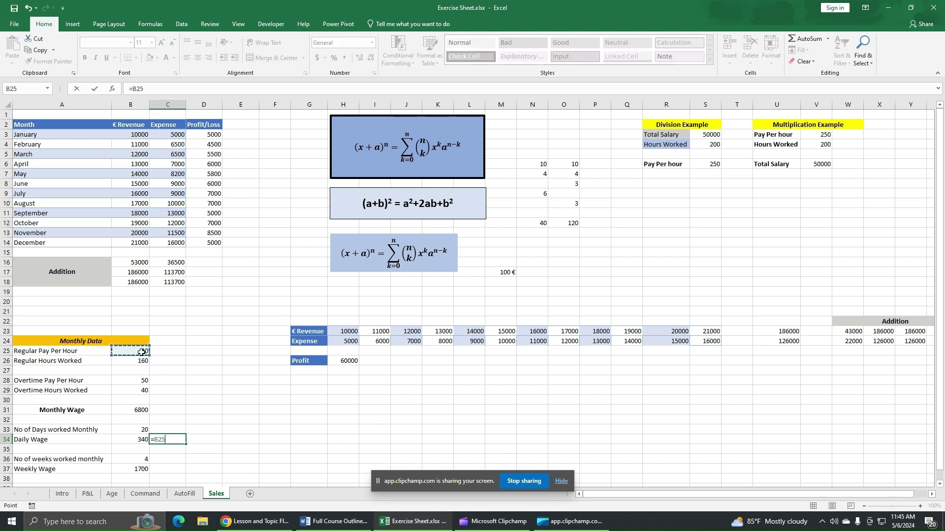
text(*)
click(143, 361)
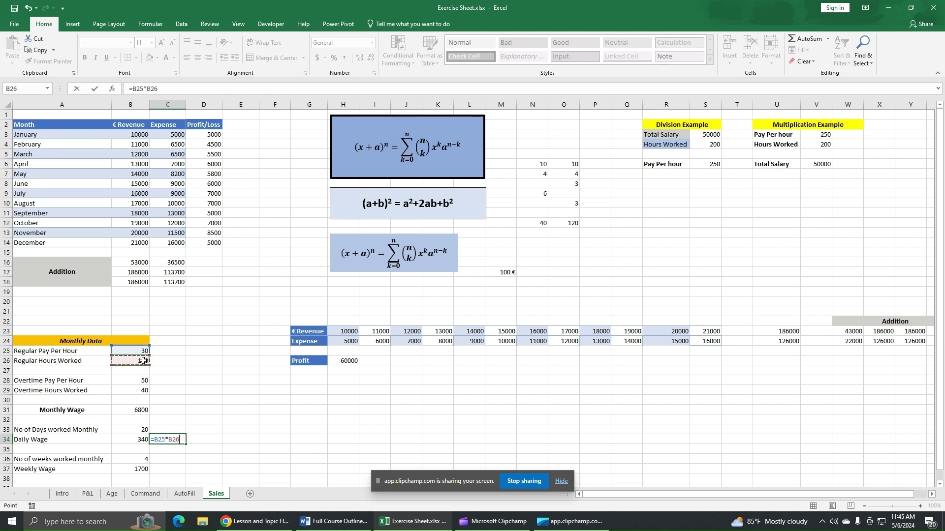
- Enclose the regular pay product in parentheses and add the overtime product, making the C34 formula =(B25*B26)+B28*B29
key(F2)
key(Home)
key(Right)
text(()
click(178, 92)
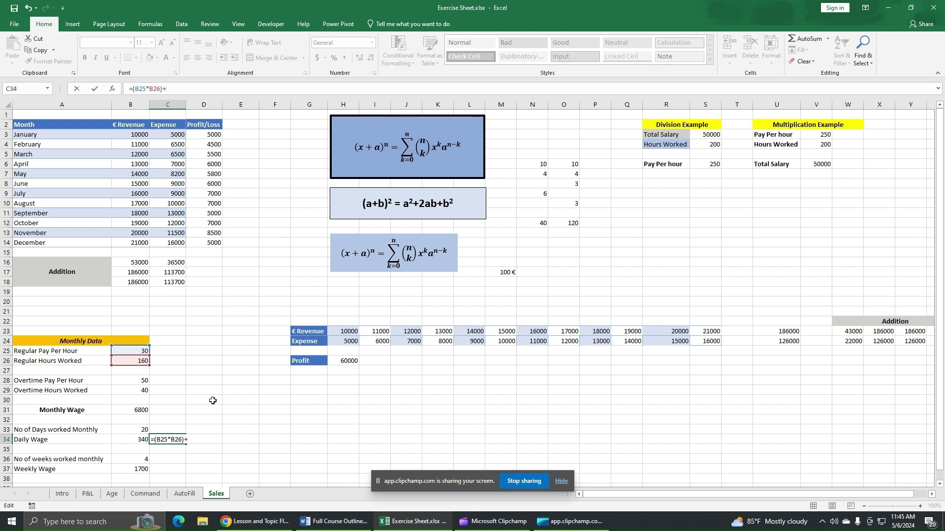
click(140, 382)
text(*)
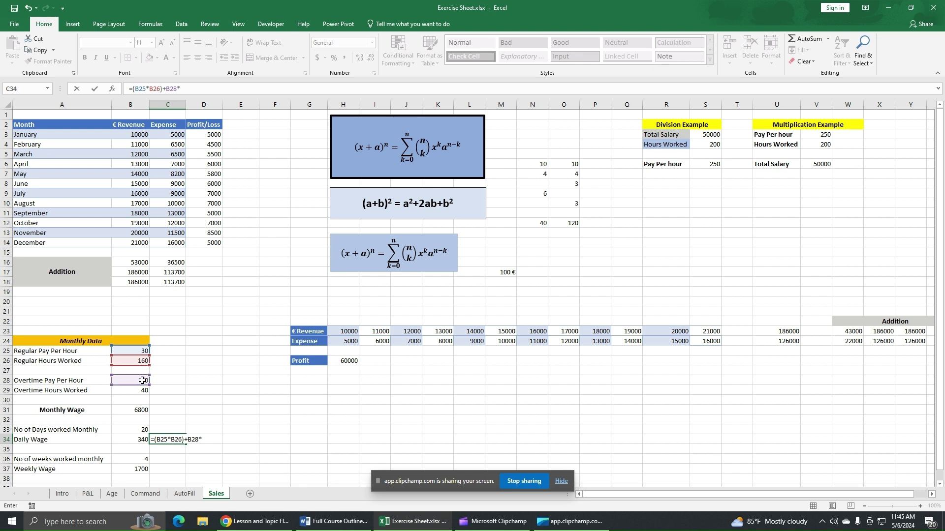
click(142, 390)
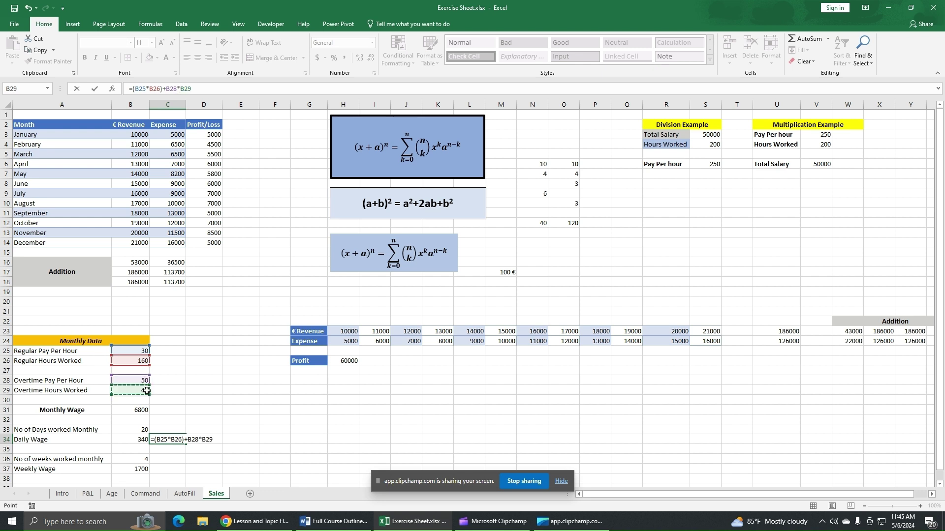
- Add parentheses around the overtime product and around the whole sum, making the C34 formula =((B25*B26)+(B28*B29))
click(166, 89)
text(()
click(212, 88)
text(()
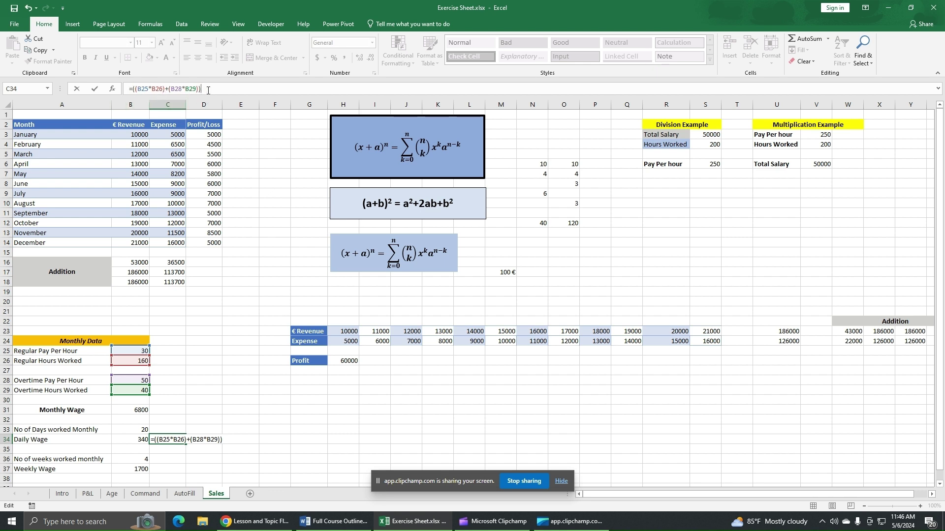
- Divide the sum by the days worked monthly to complete the C34 formula as =((B25*B26)+(B28*B29))/B33
text(/)
click(129, 431)
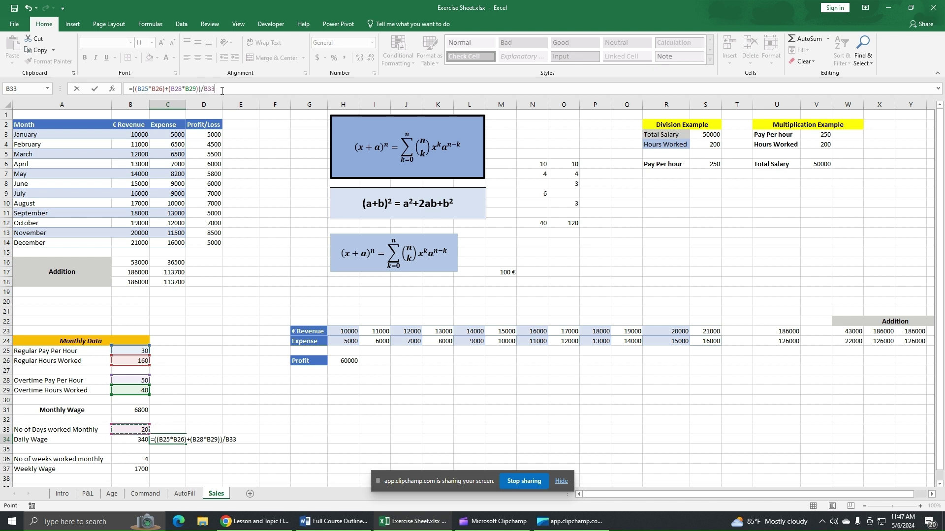
key(Return)
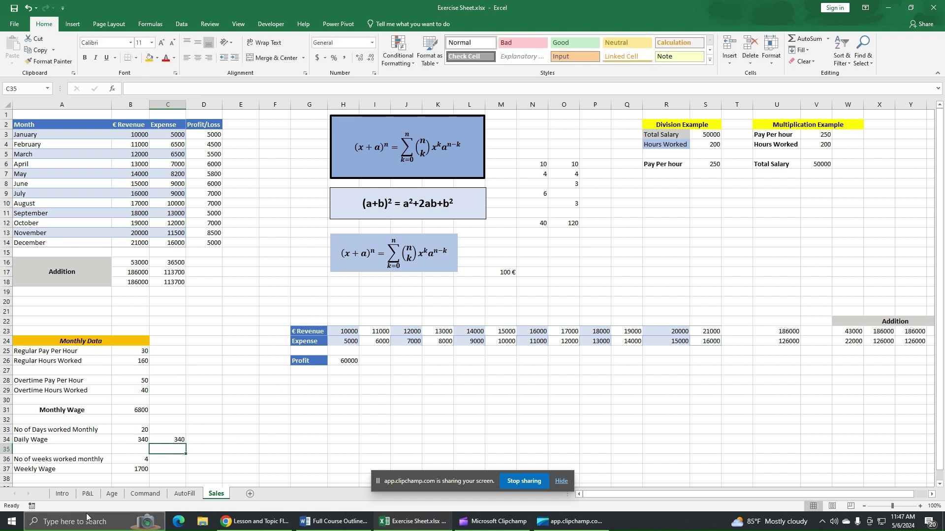
click(160, 440)
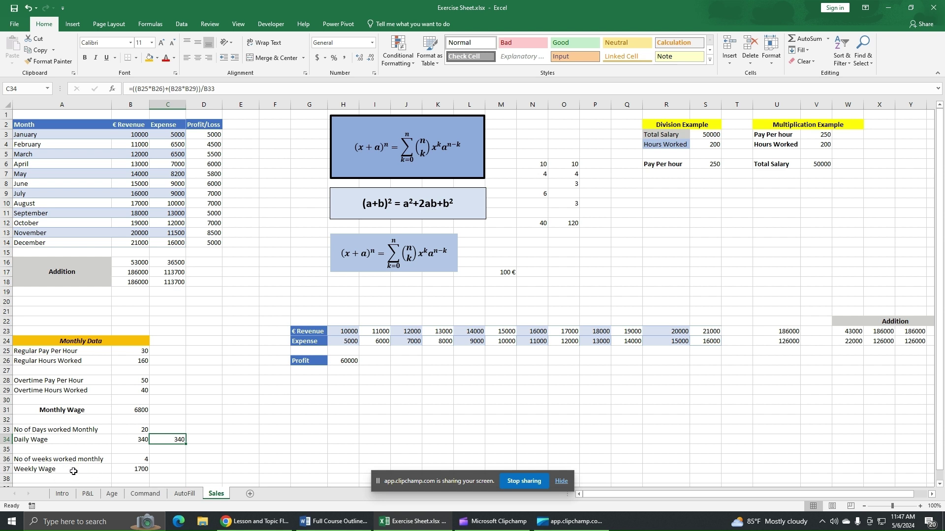
- Begin an alternative Weekly Wage formula in C37 with regular pay per hour times regular hours, =B25*B26
click(175, 471)
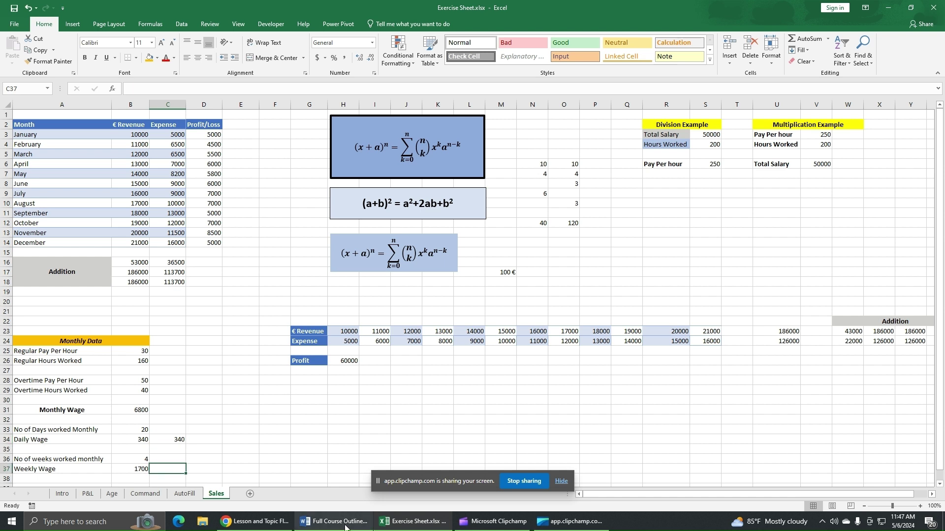
mouse_move(345, 528)
text(=)
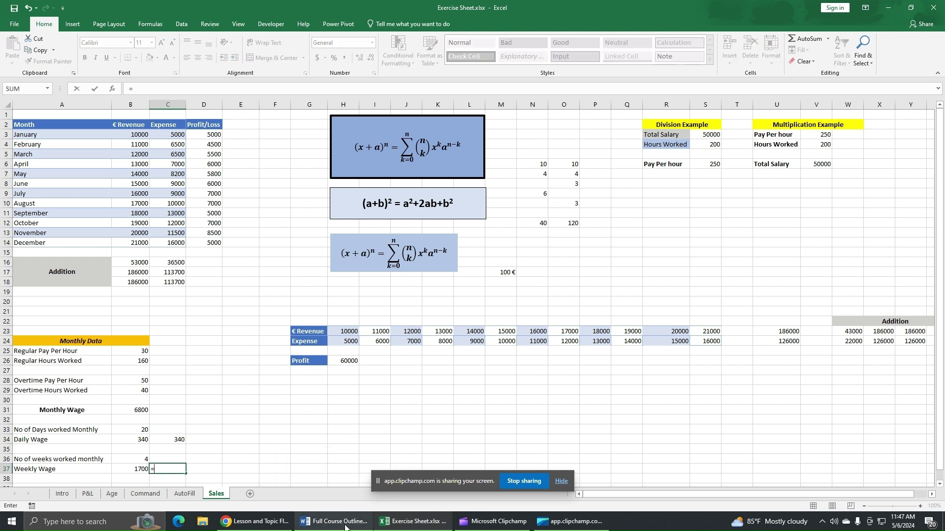
click(133, 351)
text(*)
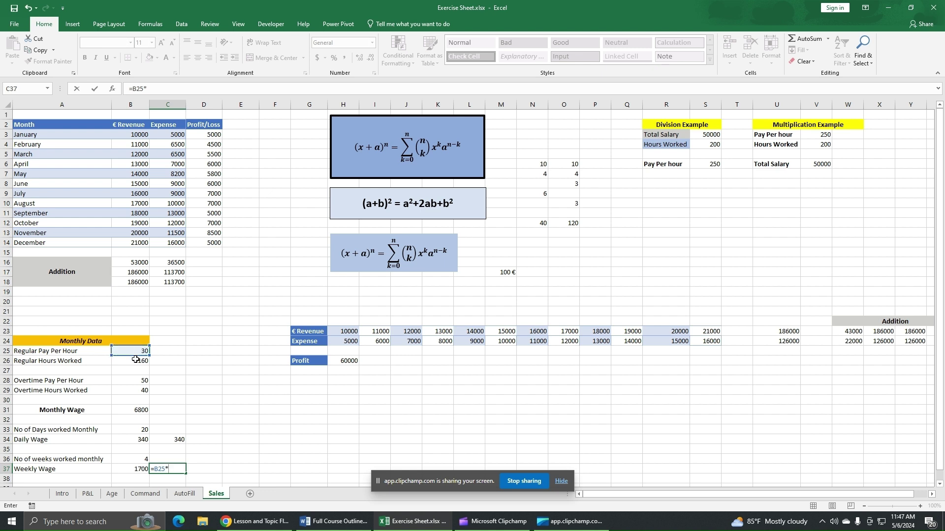
click(136, 359)
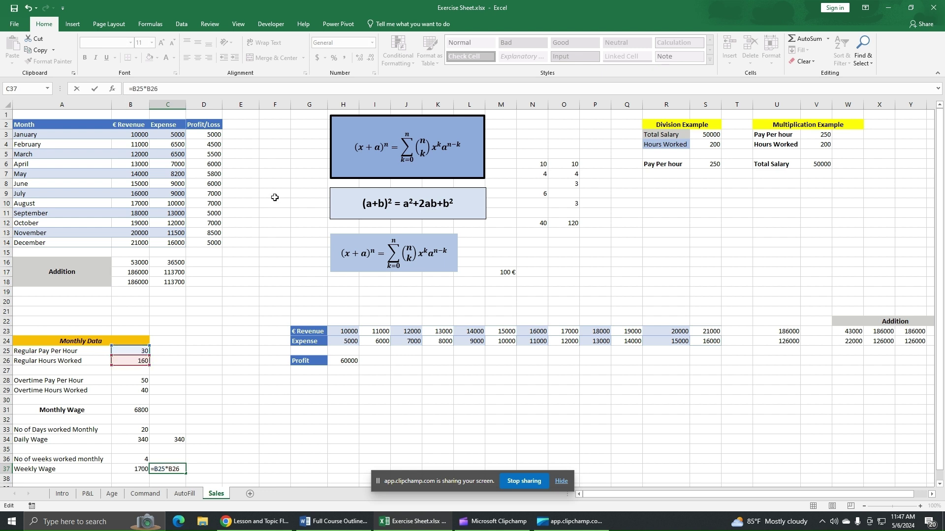
- Enclose the regular pay product in parentheses and add the overtime product, making the C37 formula =(B25*B26)+B28*B29
key(Home)
key(Right)
text(()
click(182, 90)
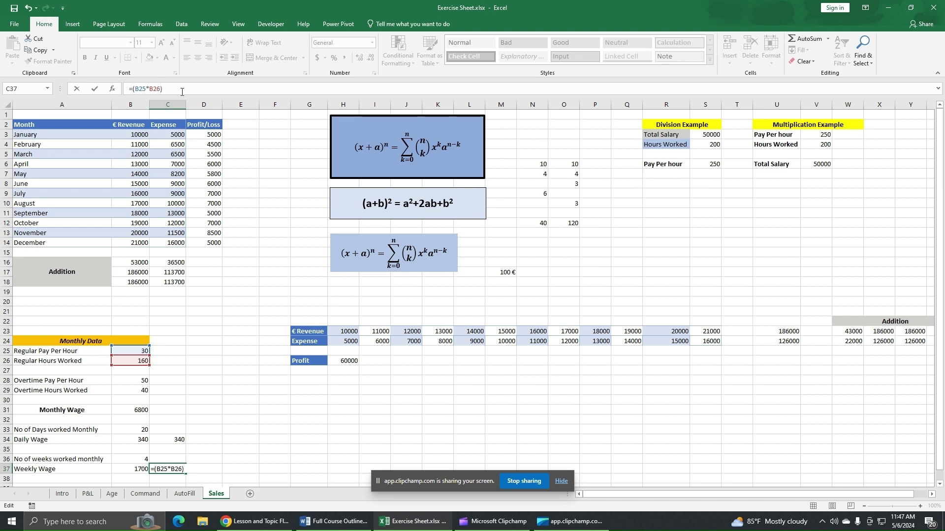
text(+)
click(141, 381)
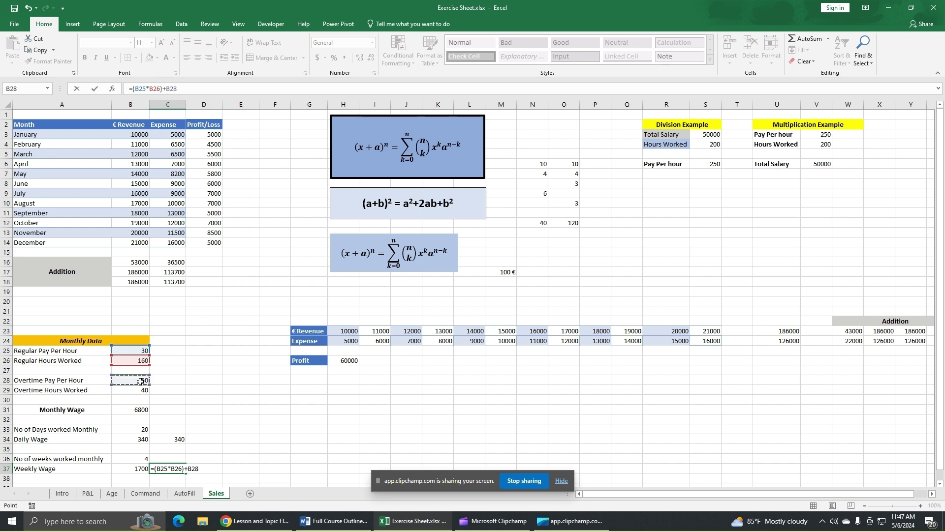
text(*)
click(142, 391)
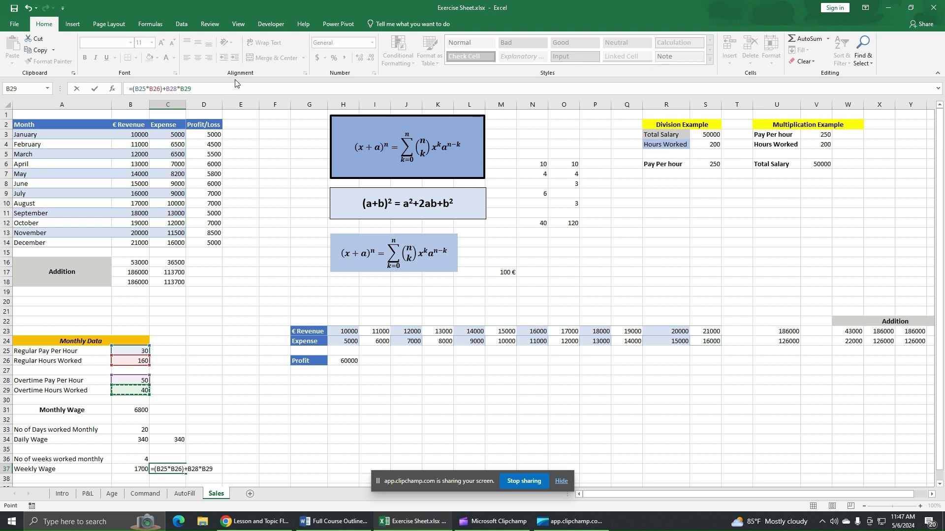
- Parenthesize the overtime product and the whole sum, and divide by 4 to complete C37 as =((B25*B26)+(B28*B29))/4
click(165, 89)
text(()
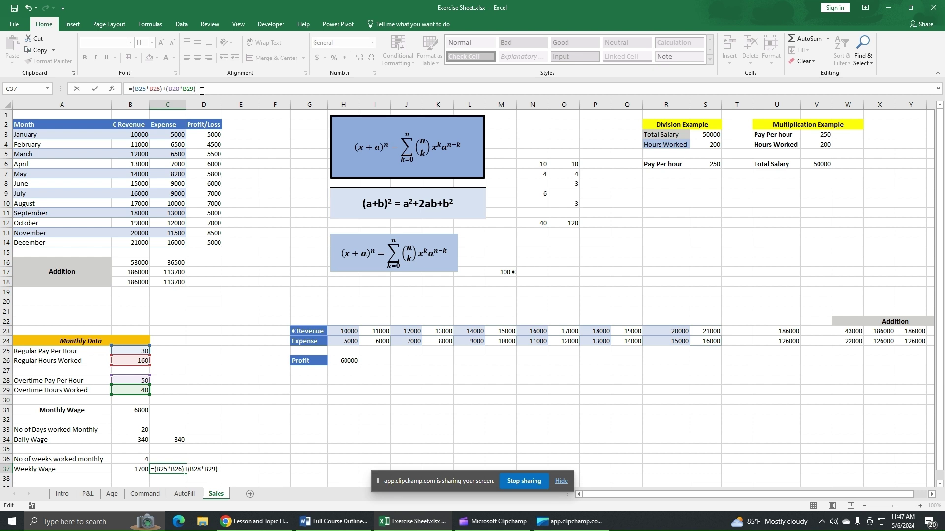
text())
click(131, 89)
text(()
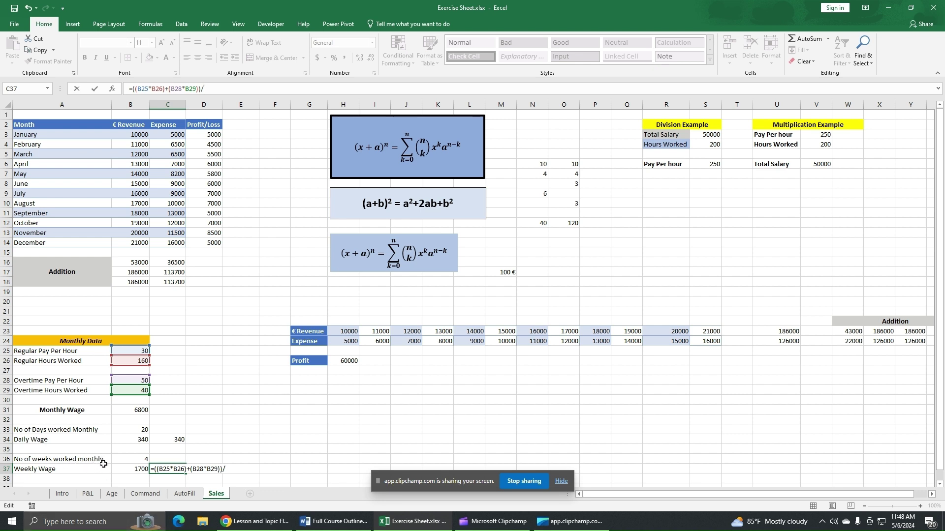
text(4)
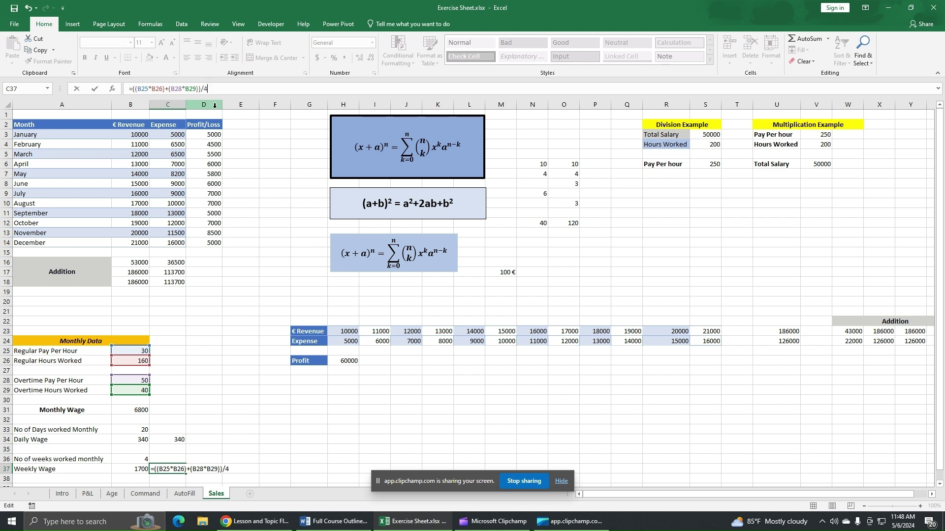
key(Return)
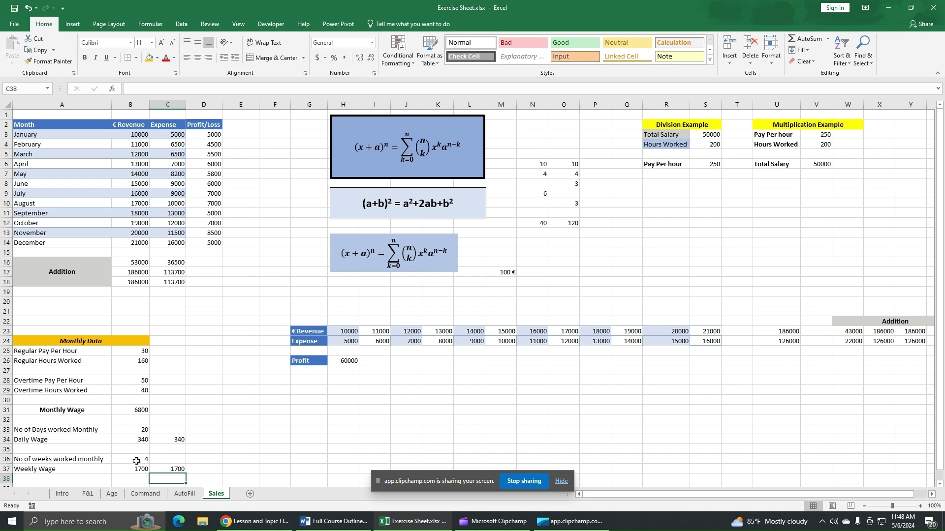
- Begin another Weekly Wage formula in D37 with regular pay per hour times regular hours, =B25*B26
click(220, 468)
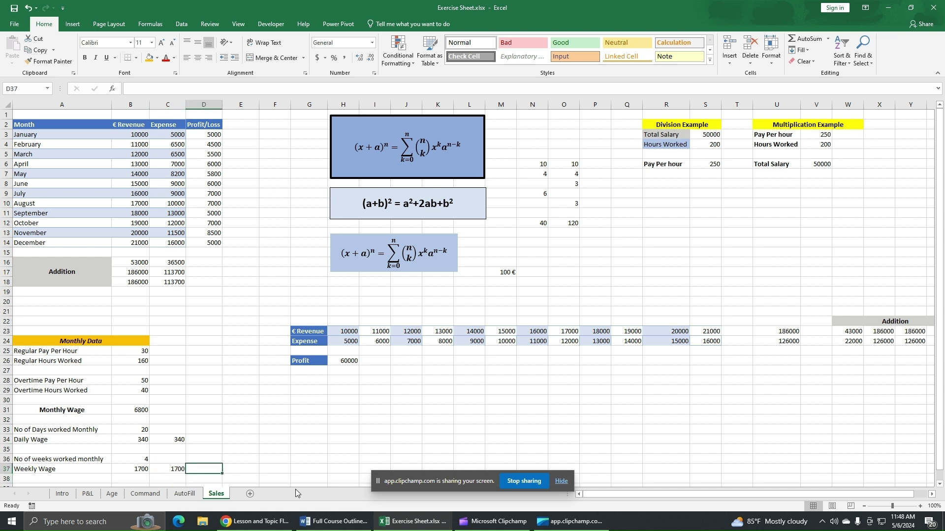
text(=)
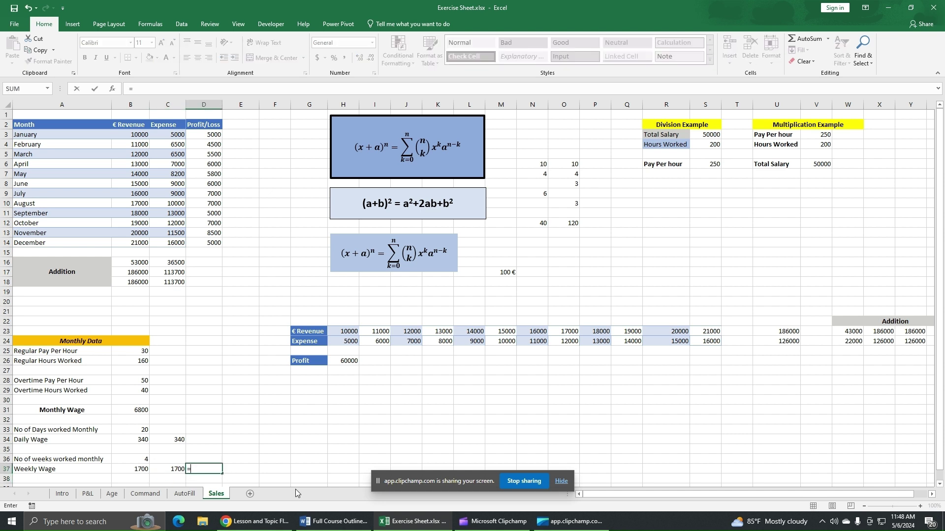
click(141, 352)
text(*)
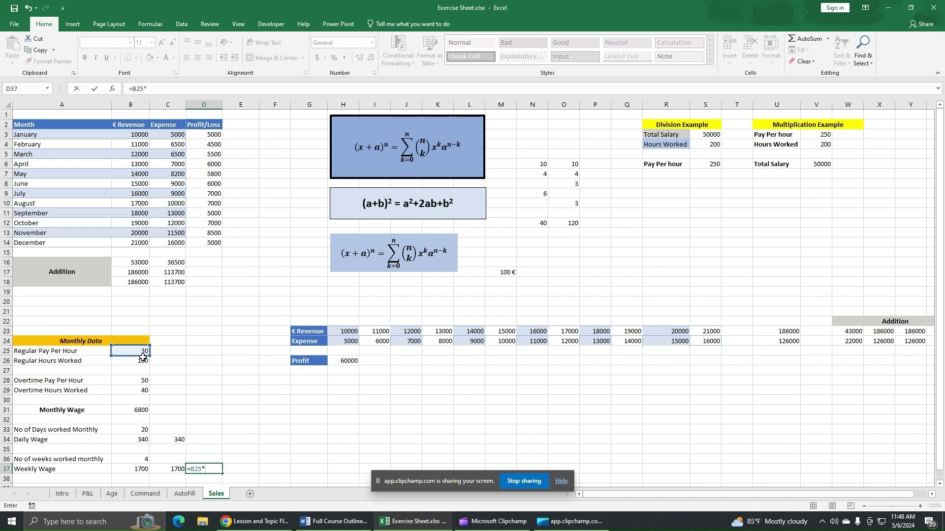
click(144, 360)
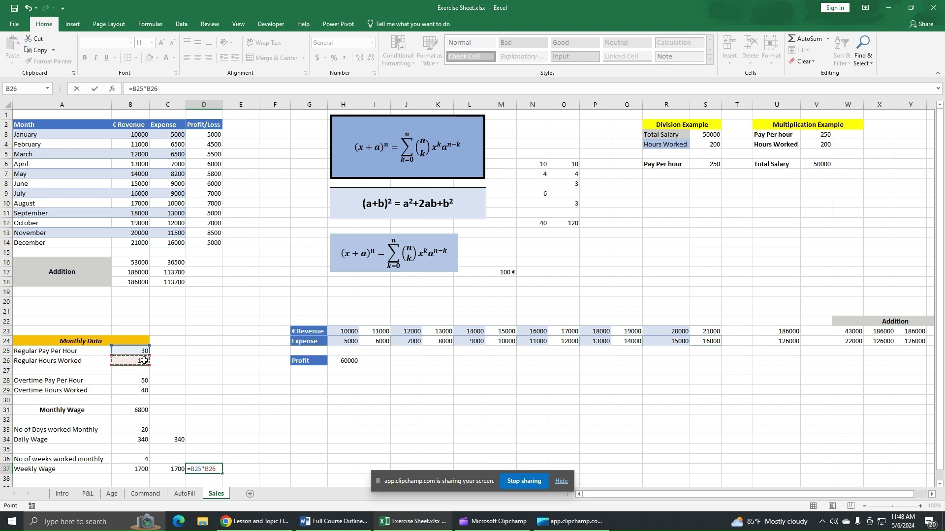
- Enclose the regular pay product in parentheses and add the overtime product, making the D37 formula =(B25*B26)+B28*B29
click(131, 88)
text(()
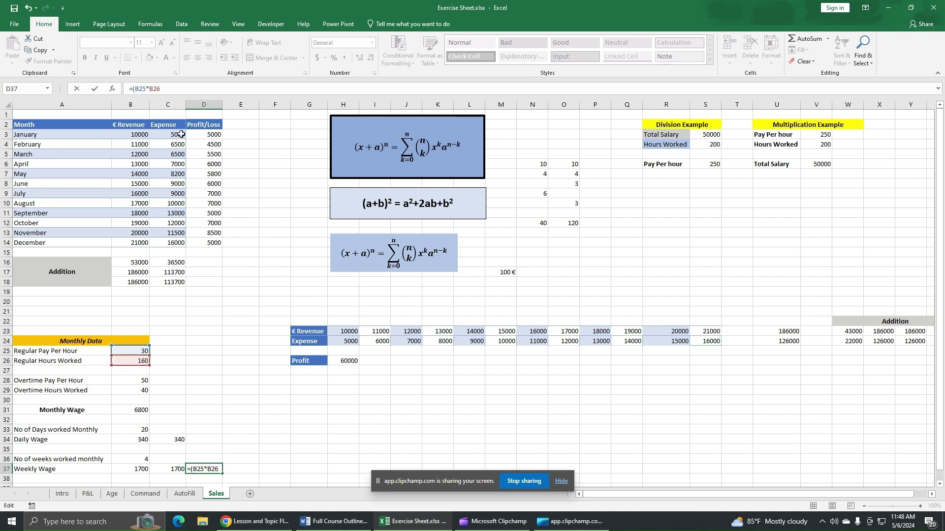
click(174, 90)
text()+)
click(147, 380)
text(*)
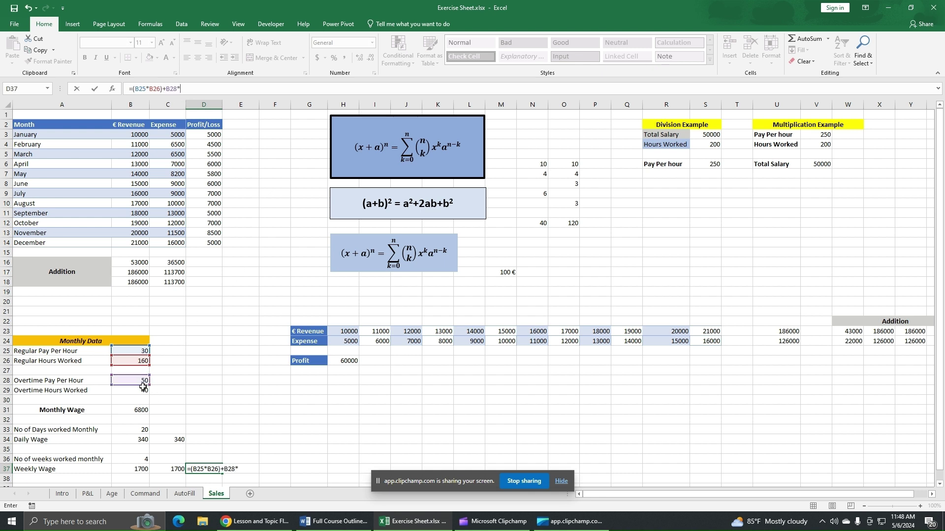
click(145, 390)
- Parenthesize the overtime product and the whole sum, and divide by the monthly days worked, making D37 =((B25*B26)+(B28*B29))/B33
click(165, 89)
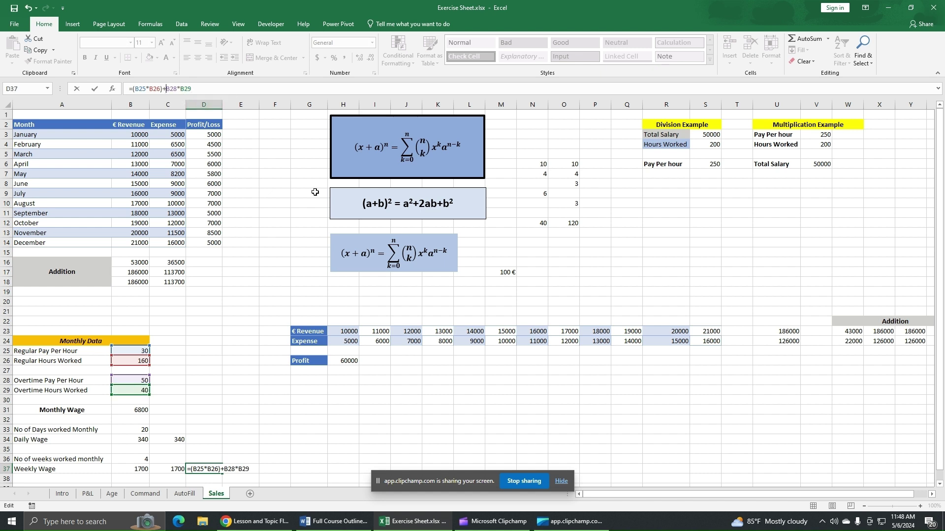
text(()
click(217, 92)
text())
click(133, 89)
text(()
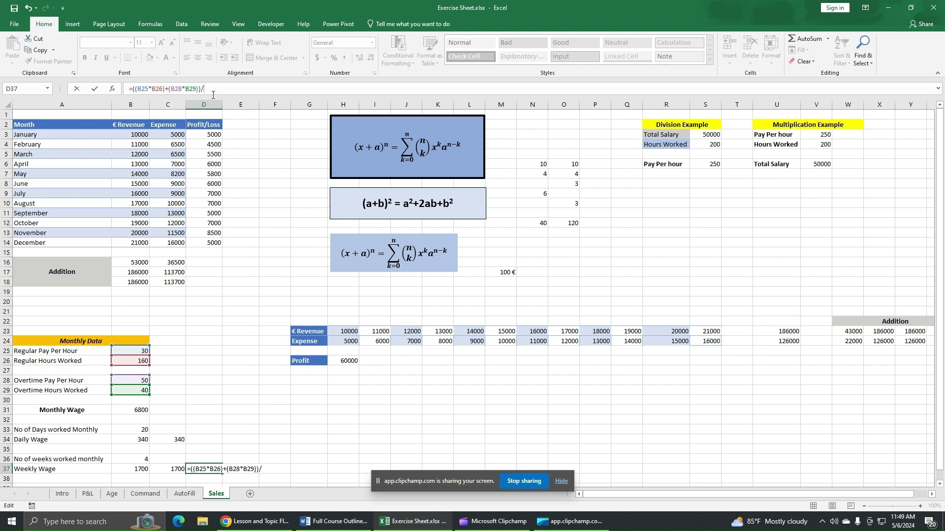
click(141, 431)
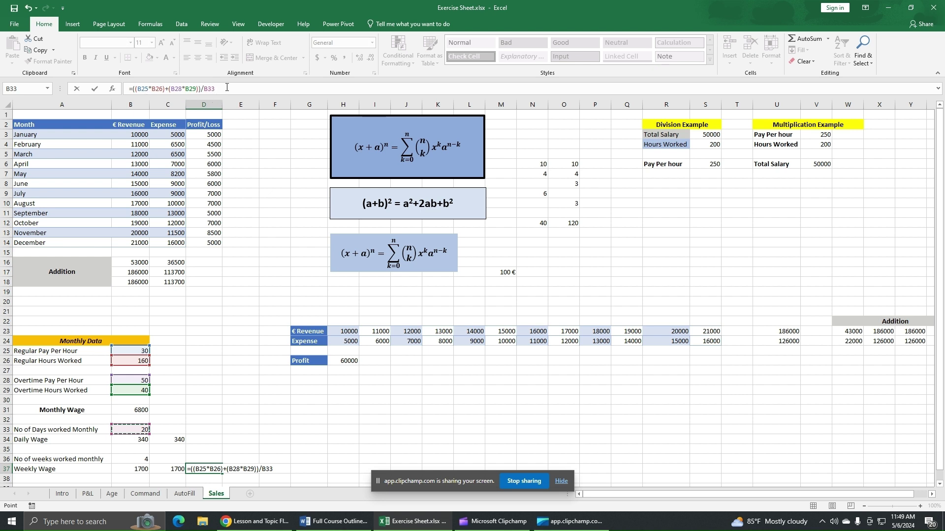
- Enclose the daily wage calculation in parentheses and multiply by 5 to complete the D37 formula as =(((B25*B26)+(B28*B29))/B33)*5
click(222, 88)
text(()
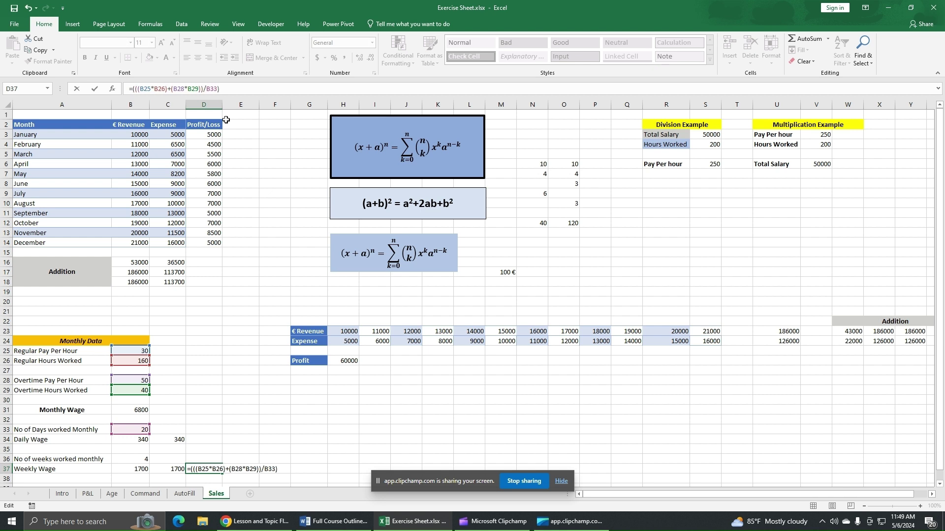
click(236, 89)
text(5)
key(Return)
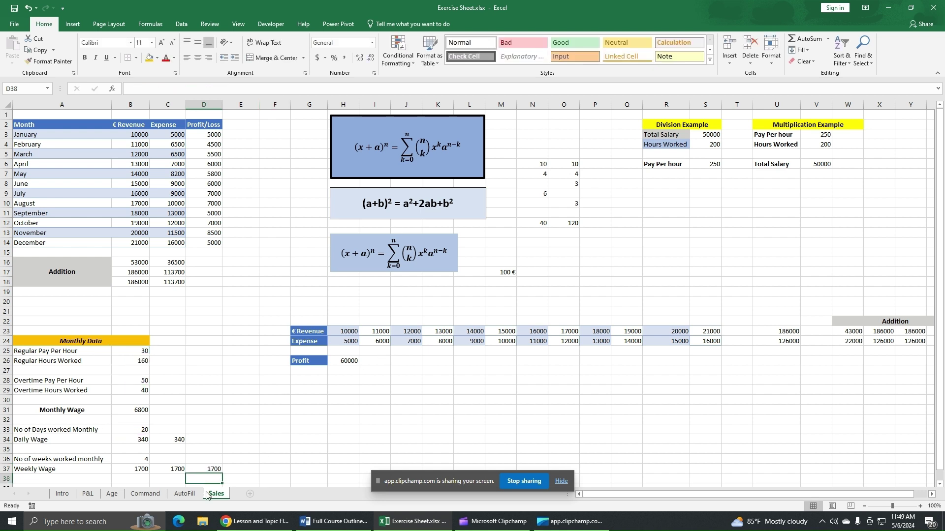
click(206, 470)
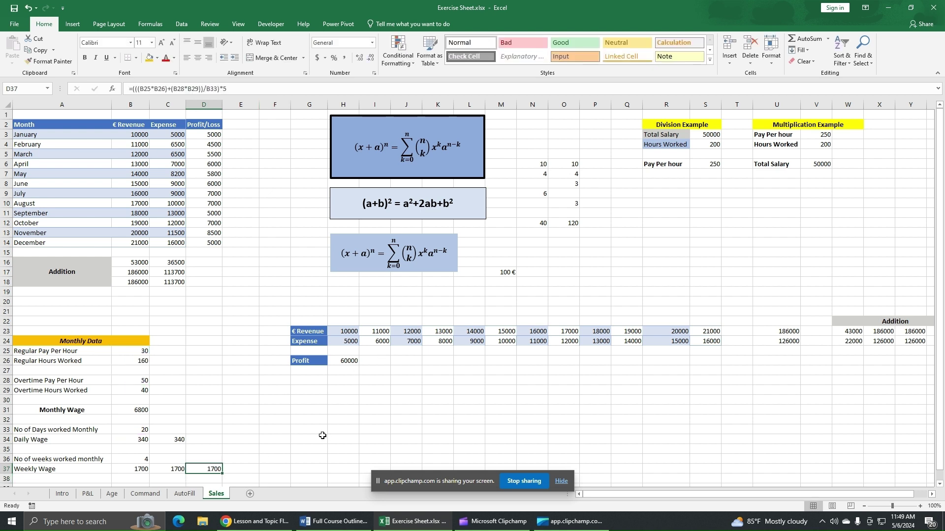
click(323, 435)
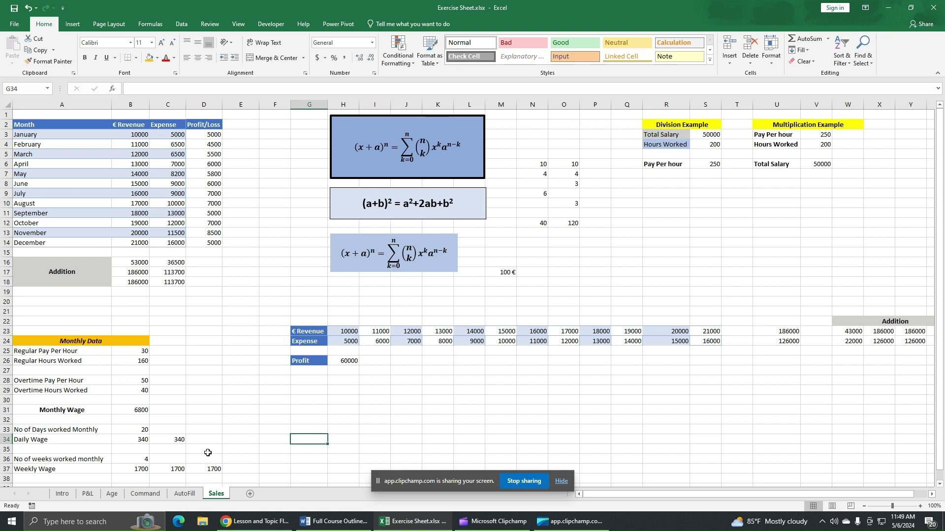